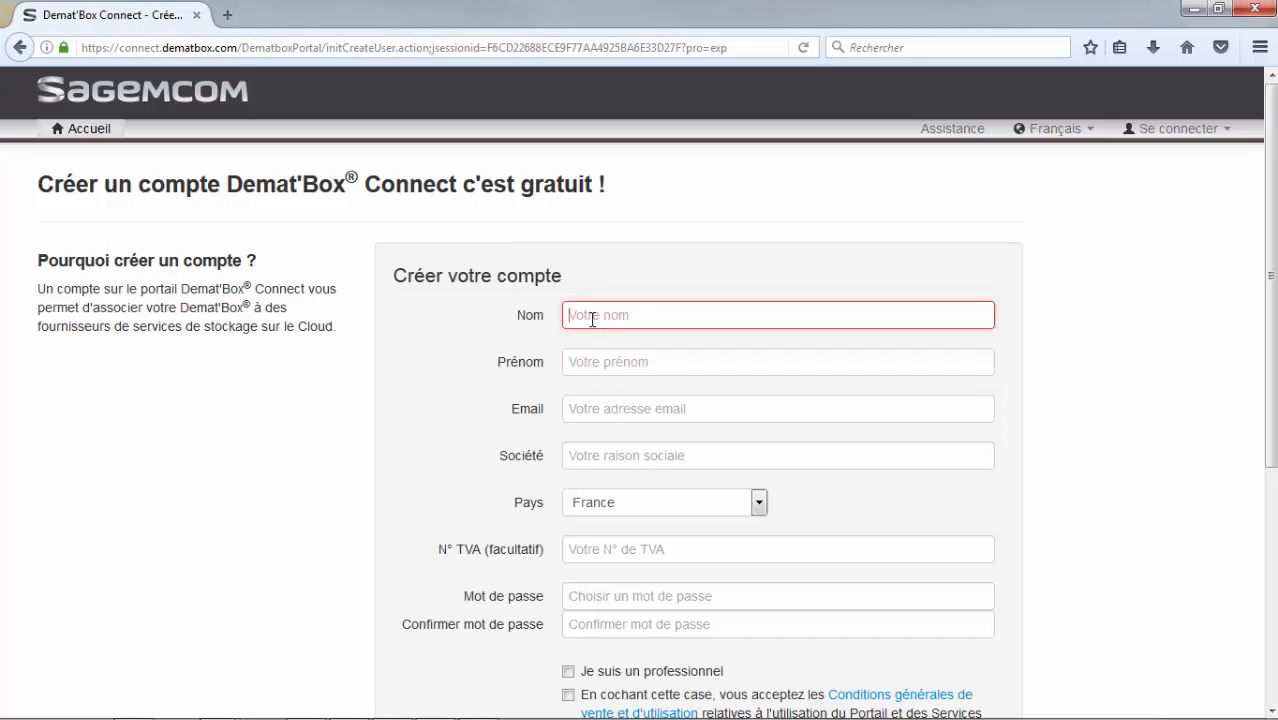
Fill in the account form with the last name, first name, e-mail address and the company name "Mon cabinet"
type("Nom")
key("Tab")
type("Prénom")
key("Tab")
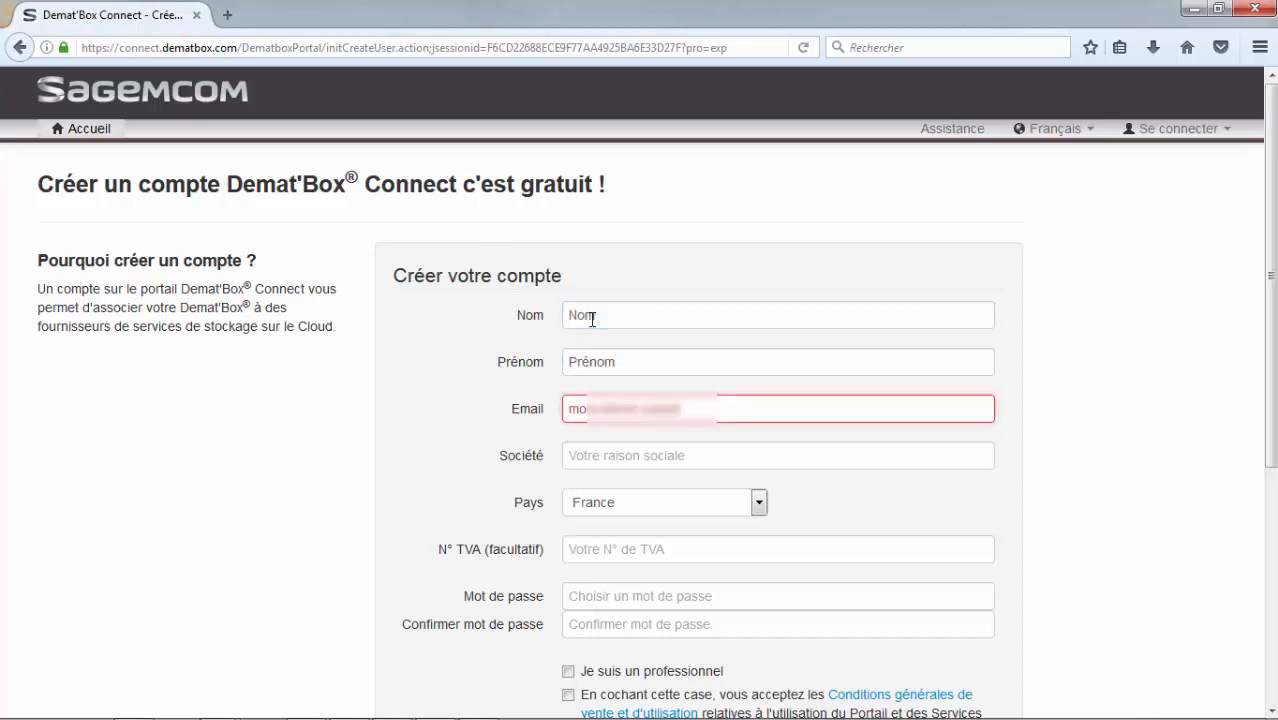
key("Tab")
type("Mon cabinet")
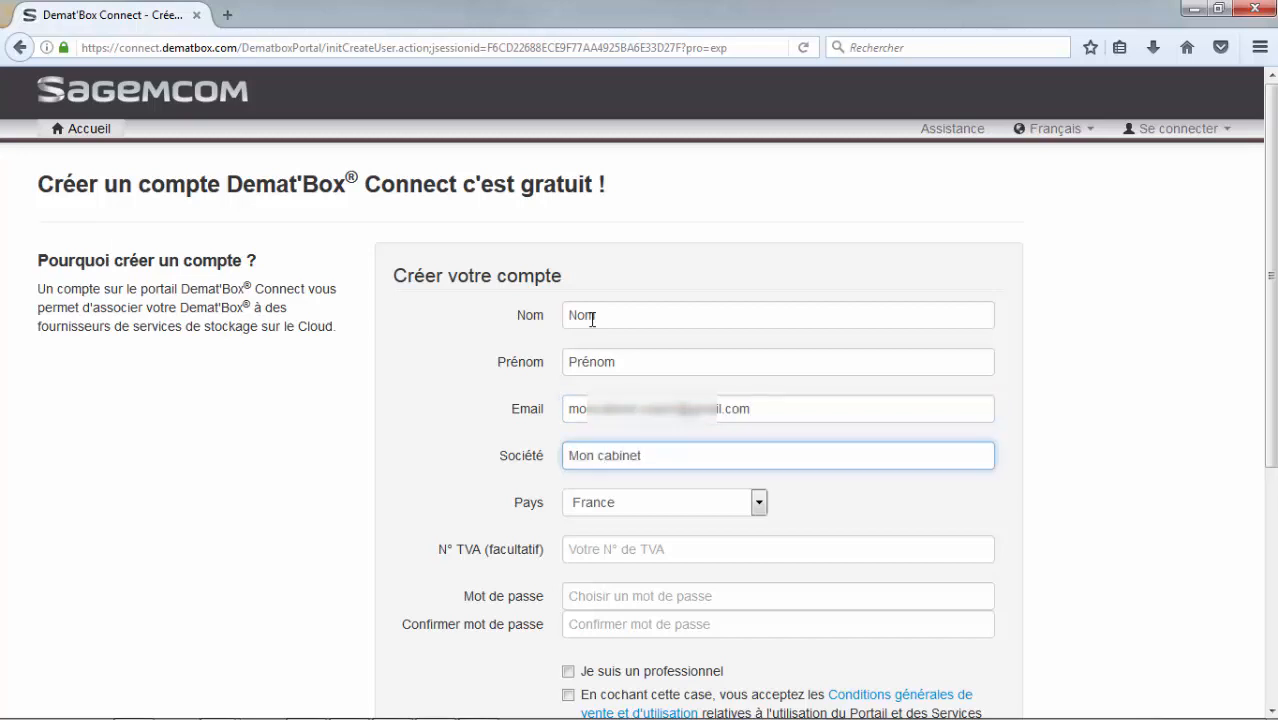
Enter the account password and confirm it, leaving the optional VAT number empty
key("Tab")
key("Tab")
key("Tab")
type("************")
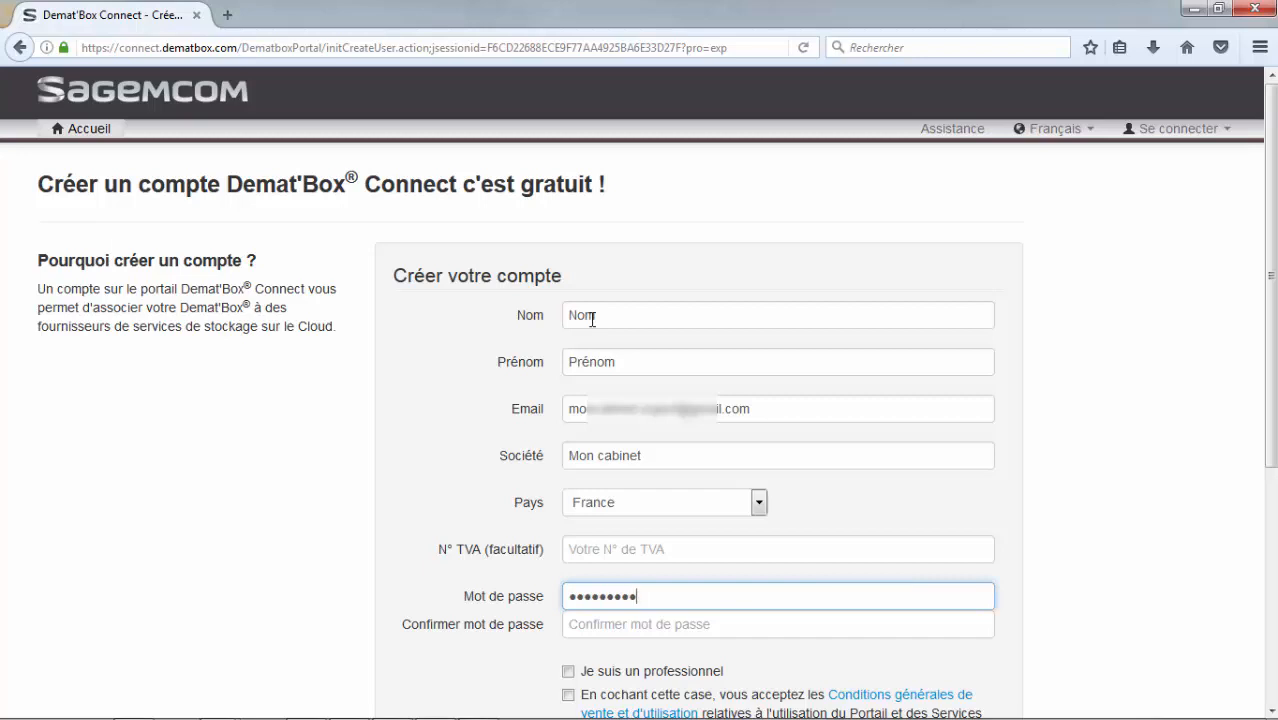
key("Tab")
type("************")
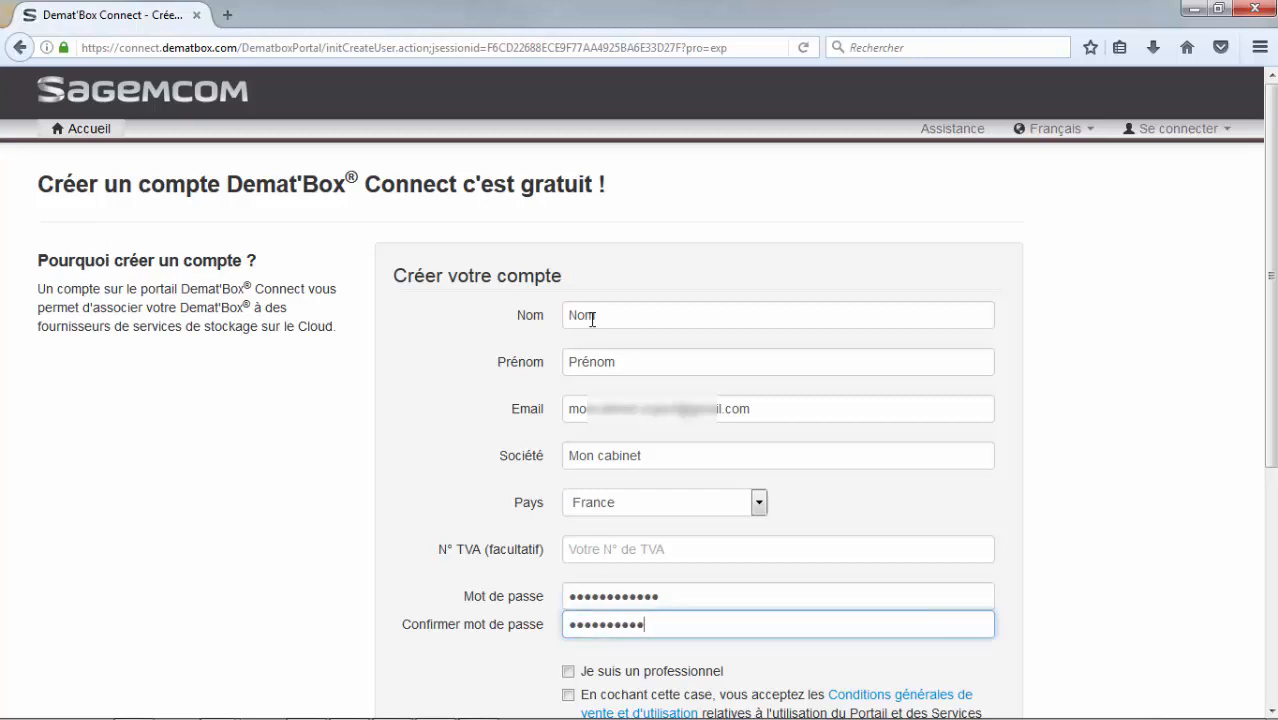
Declare professional status, accept the general conditions, enter the displayed security code and create the account
scroll(592, 320, "down", 5)
left_click(587, 352)
left_click(587, 376)
left_click(591, 552)
type("UXucbu8564")
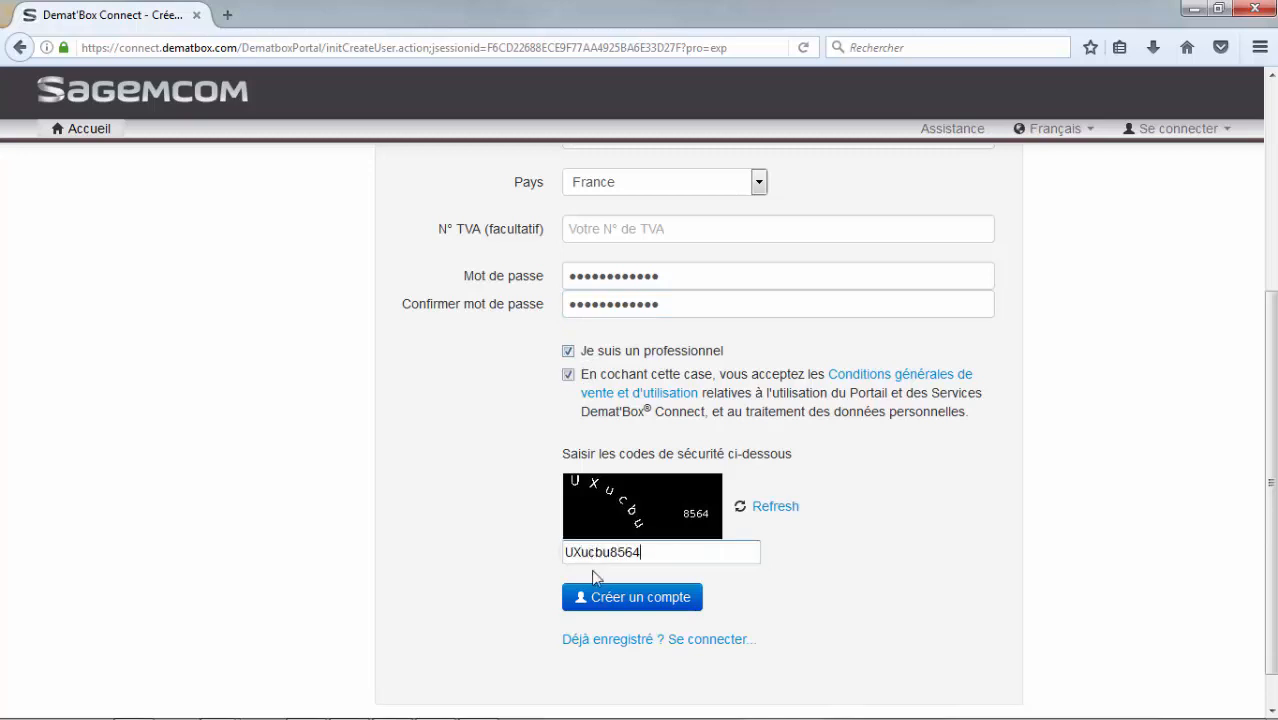
left_click(598, 597)
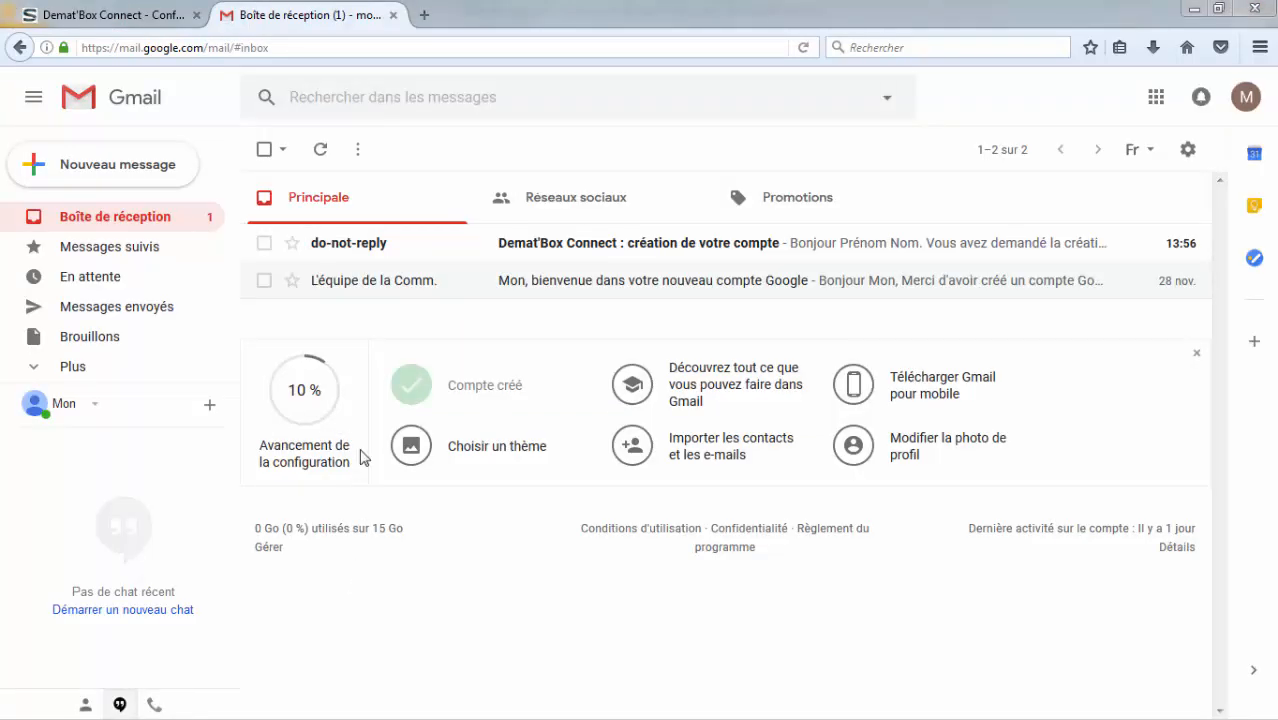
In the Gmail inbox, activate the account through the link in the Demat'Box Connect creation e-mail and continue to the portal
left_click(357, 247)
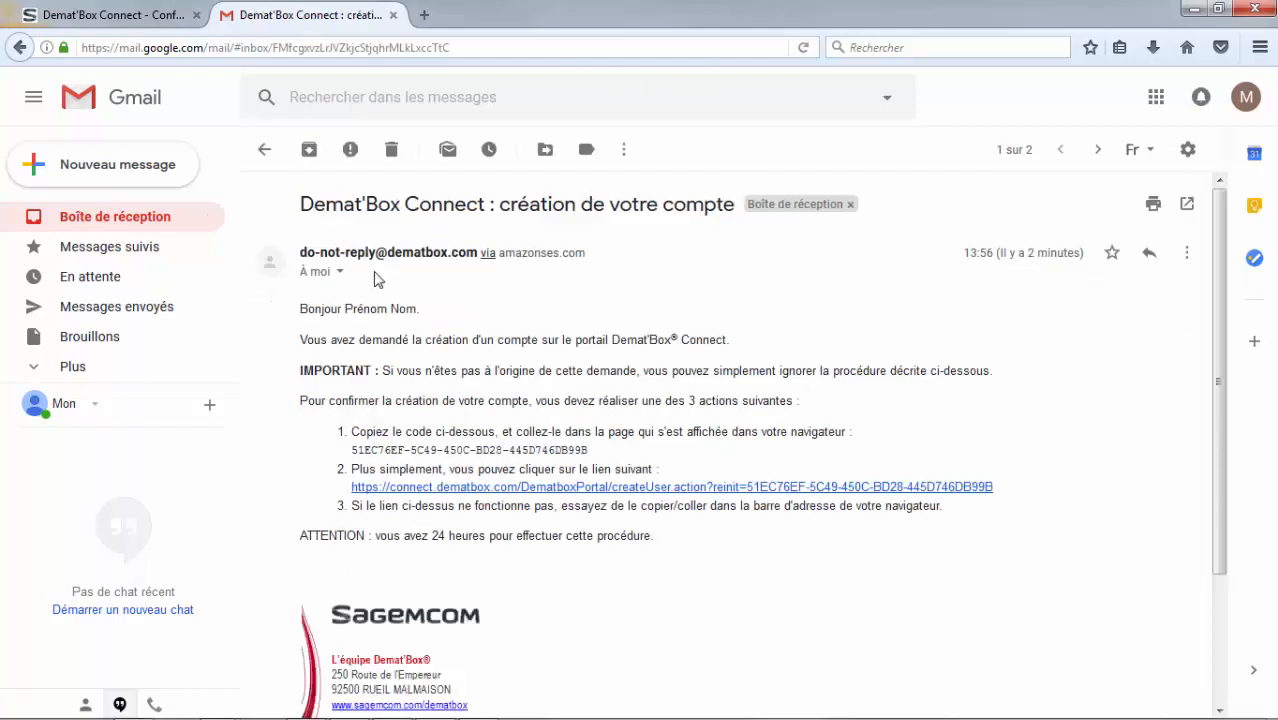
left_click(442, 493)
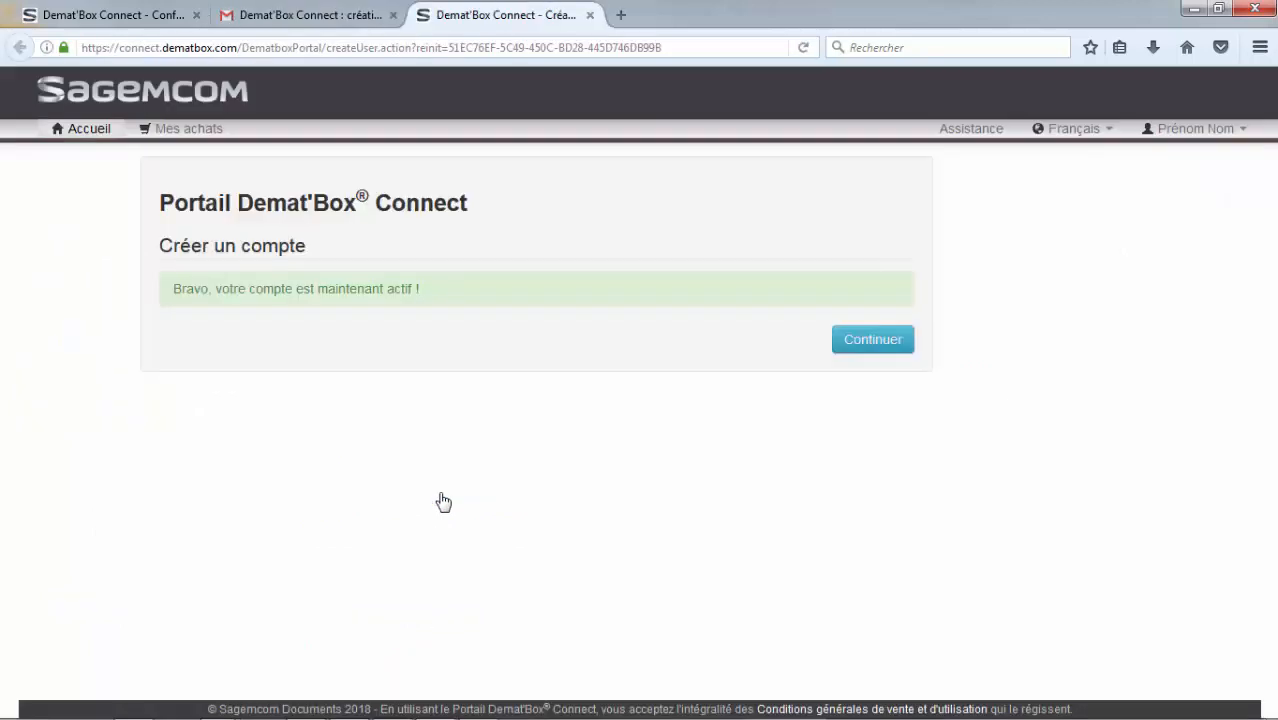
left_click(888, 345)
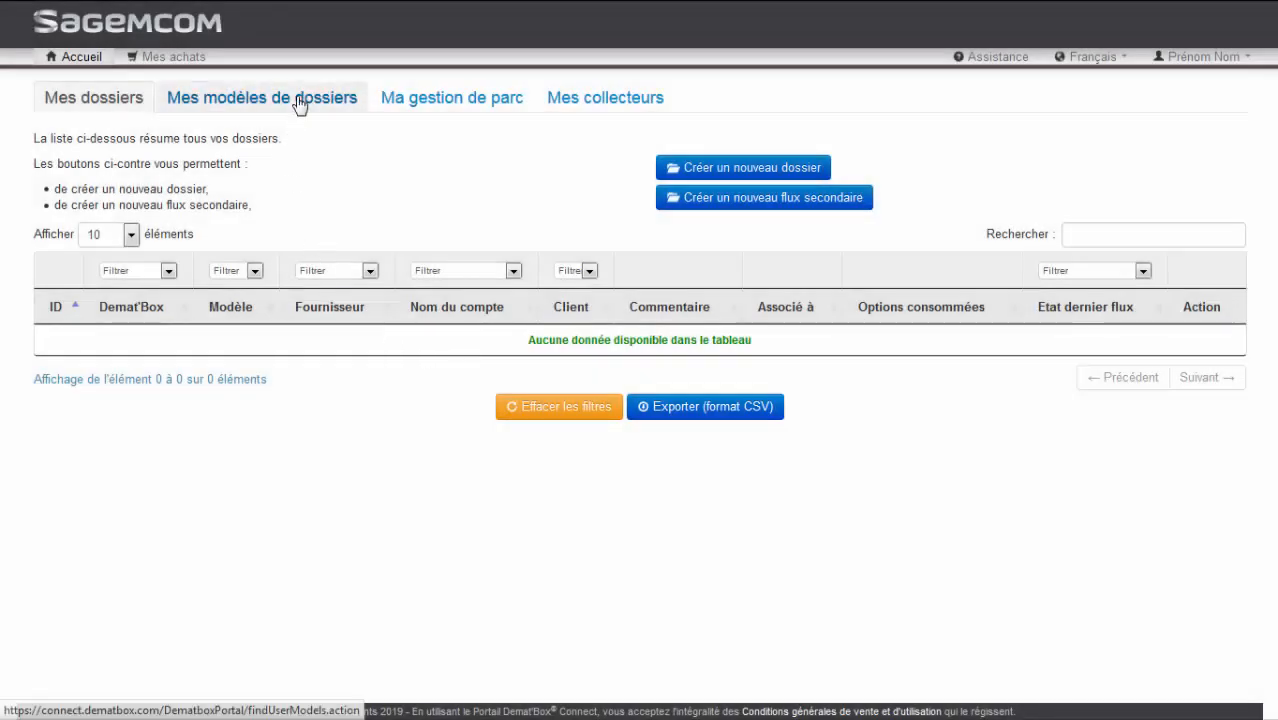
Create a new folder model with SharePoint Online as its service provider
left_click(299, 103)
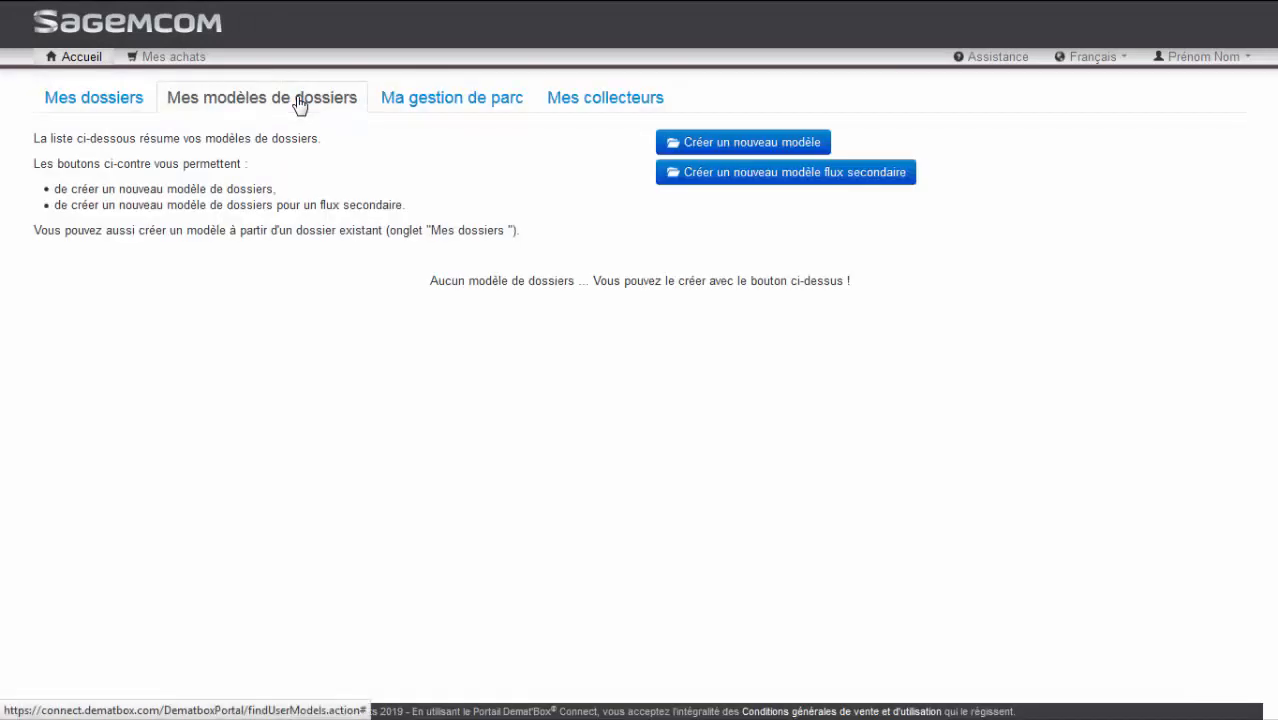
left_click(771, 145)
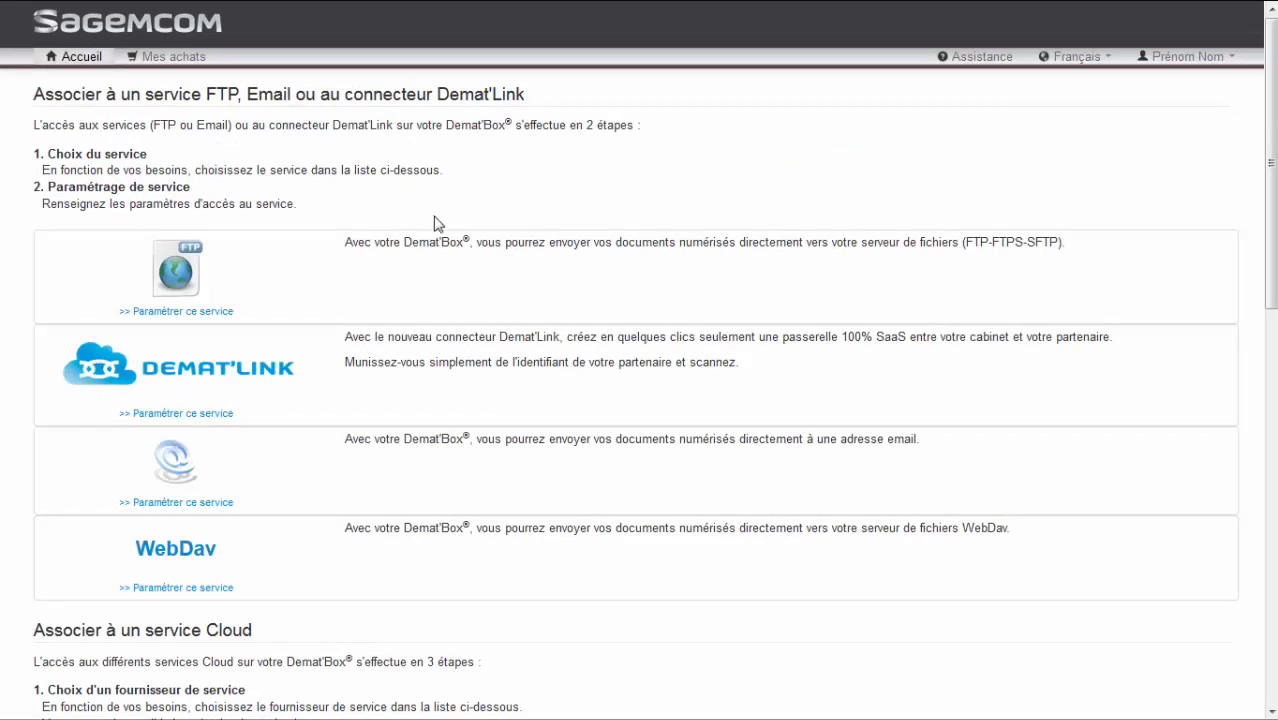
scroll(269, 343, "down", 10)
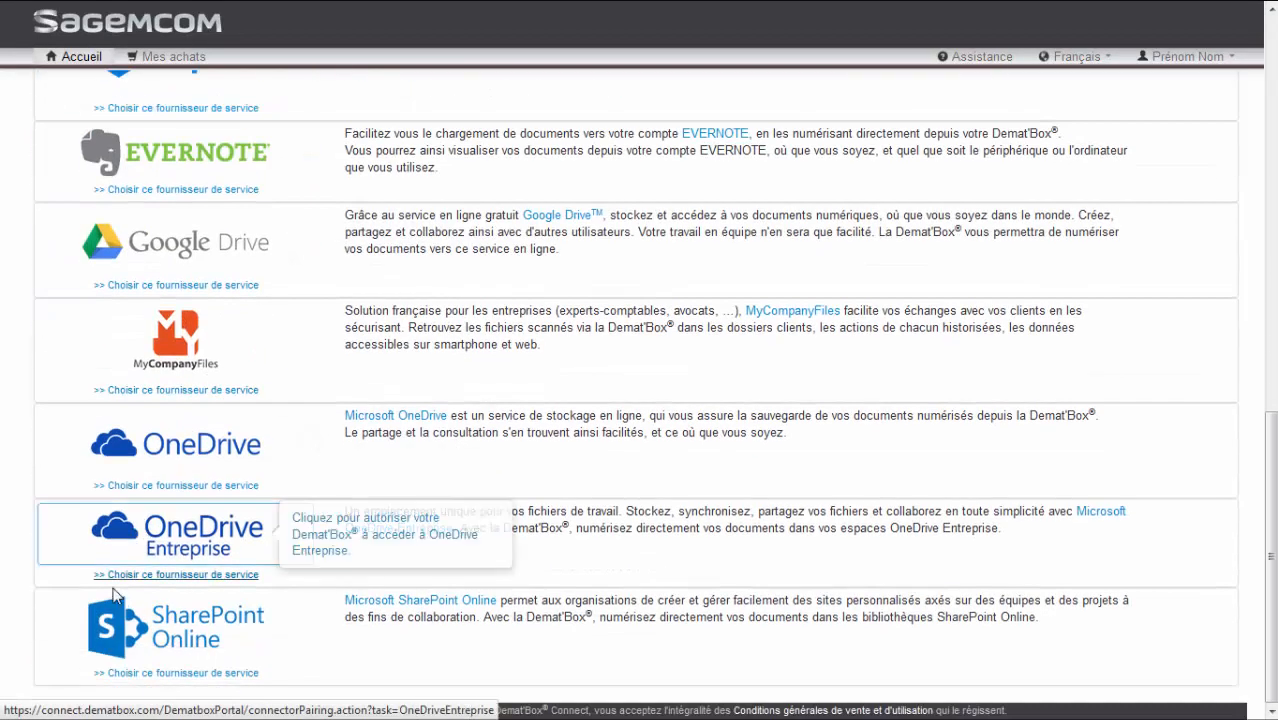
left_click(160, 623)
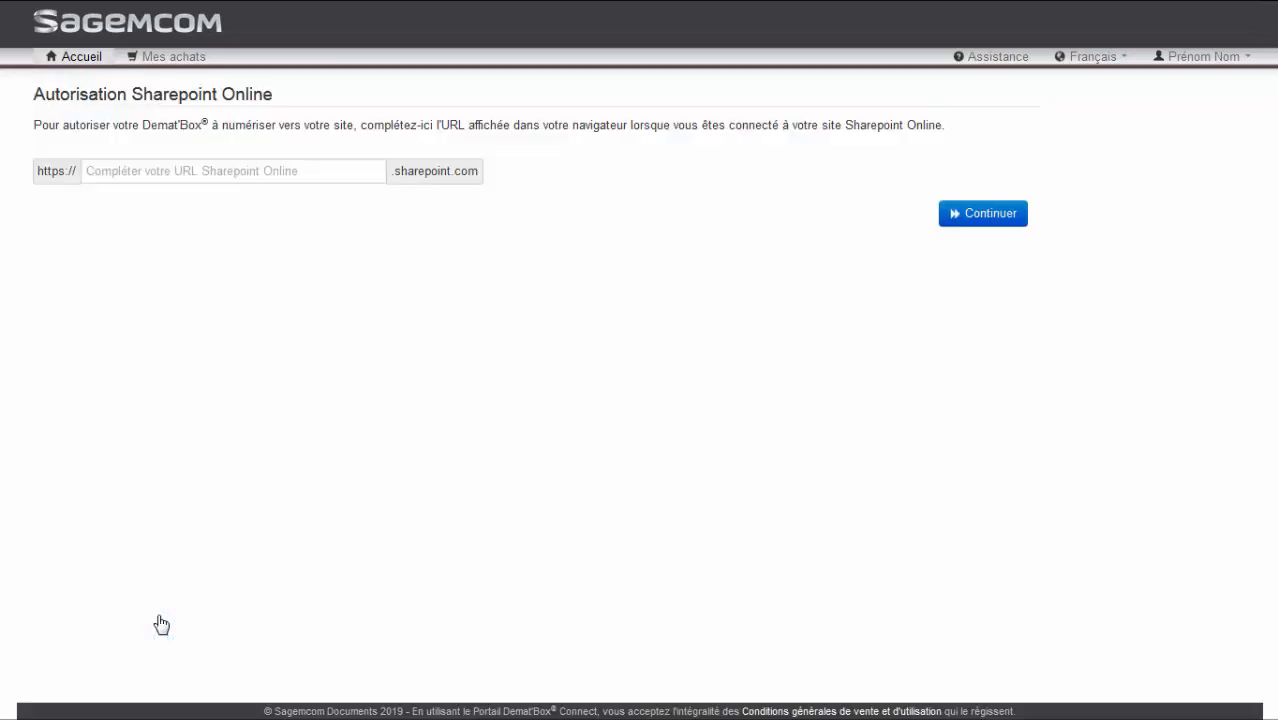
Complete the SharePoint Online site URL with the organisation's subdomain and continue to the authorisation
left_click(107, 171)
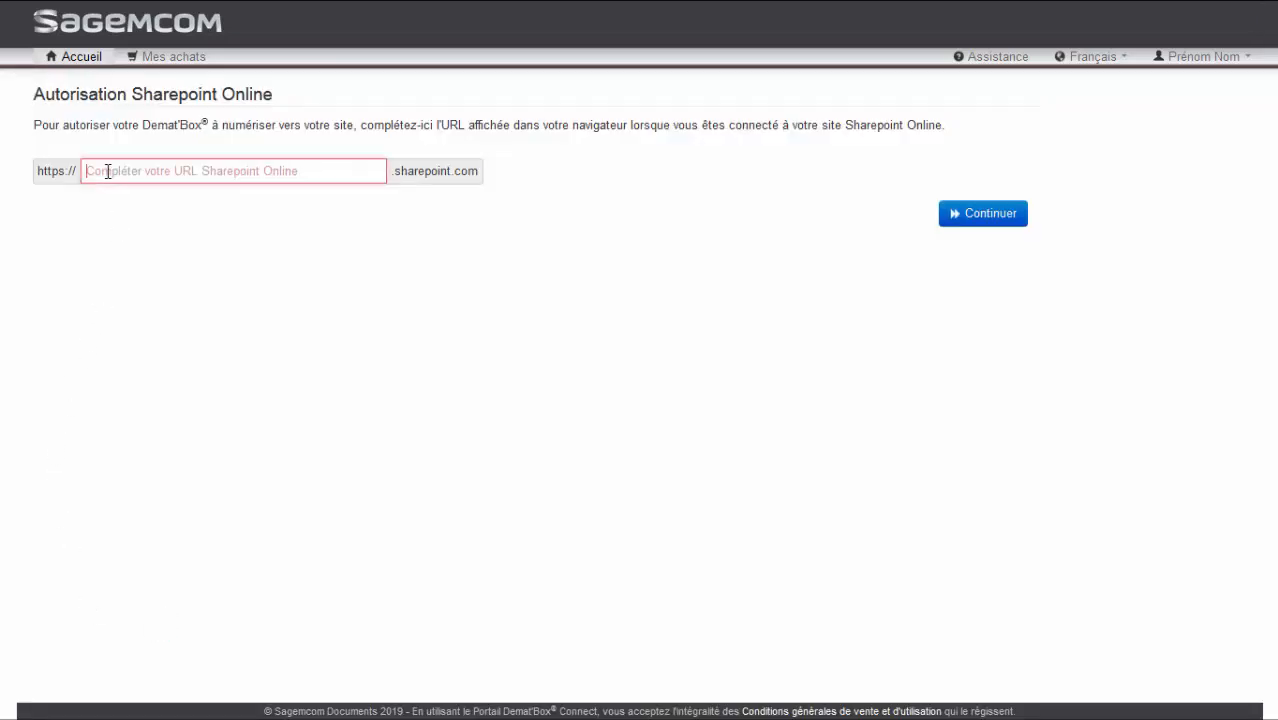
type("de")
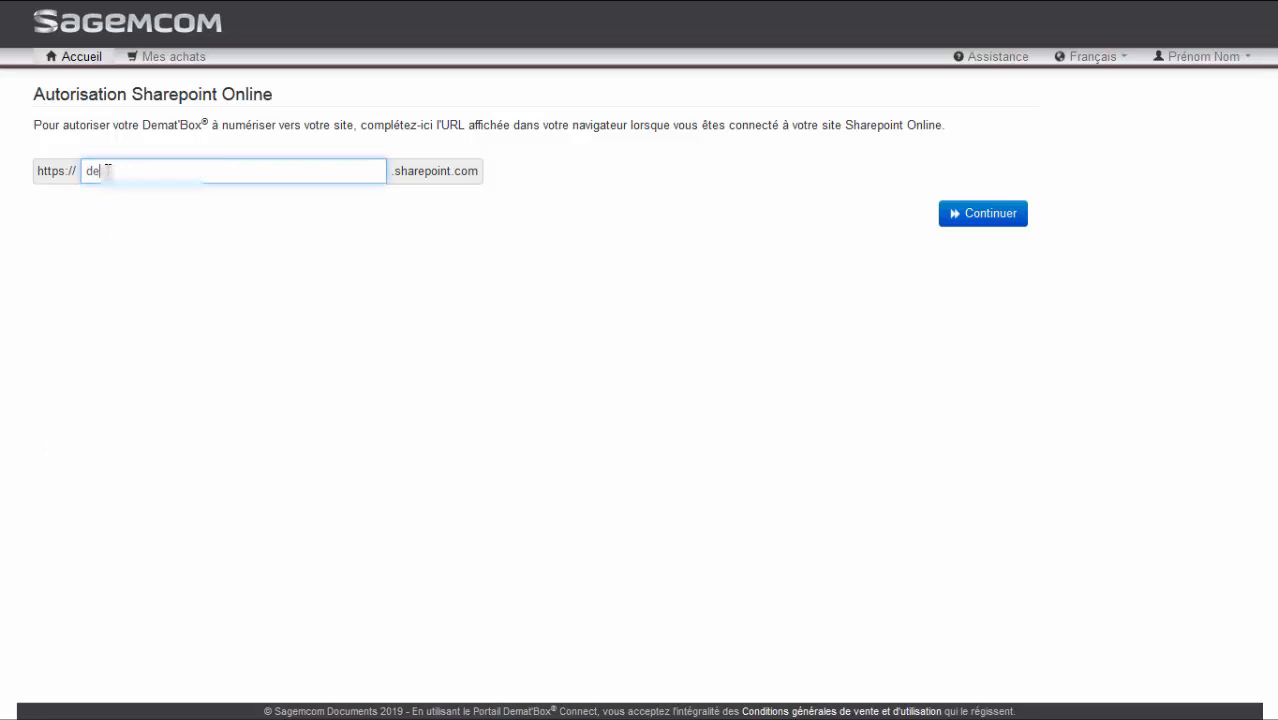
type("ox")
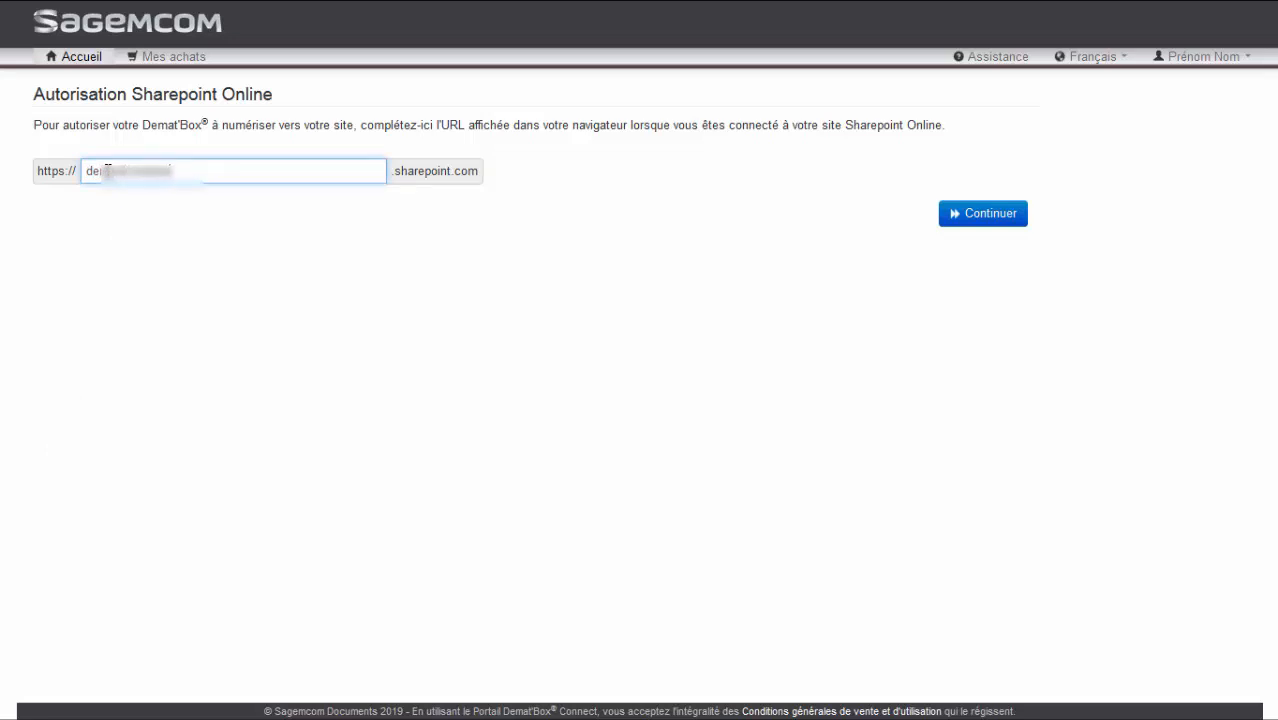
key("Tab")
left_click(978, 214)
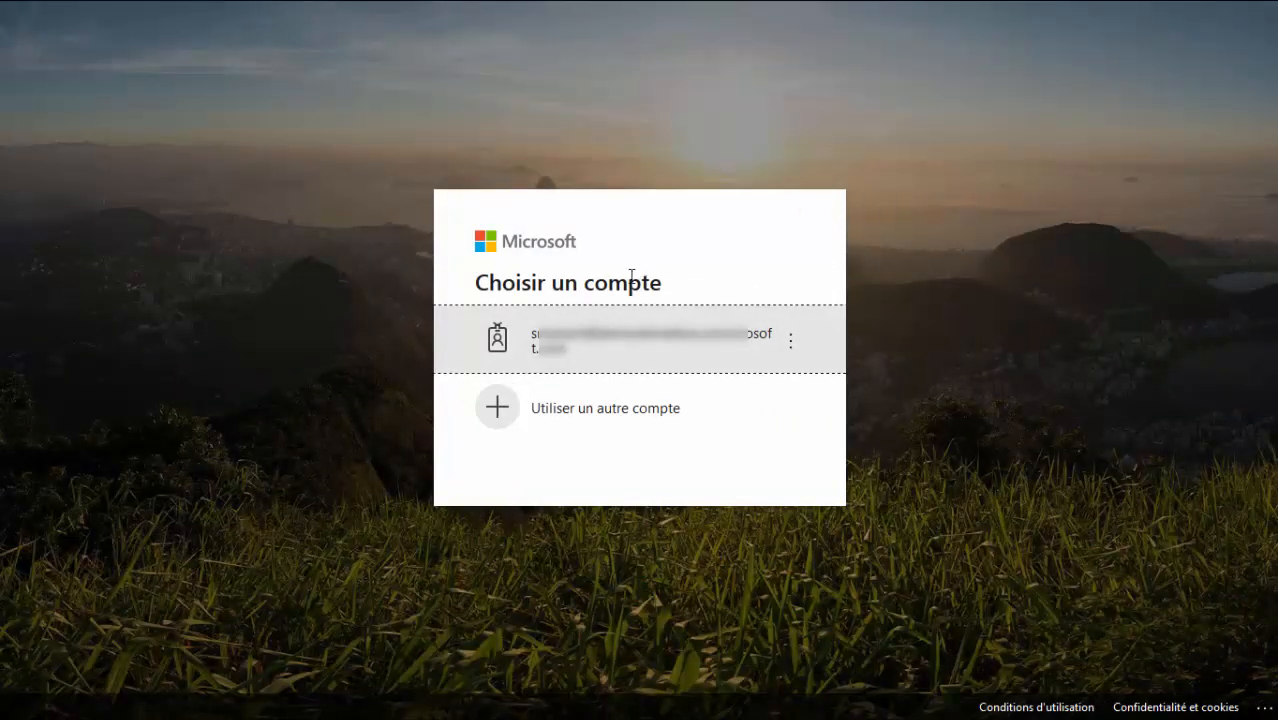
Sign in to the listed Microsoft account with its password, stay signed in and suppress this prompt in future
left_click(612, 342)
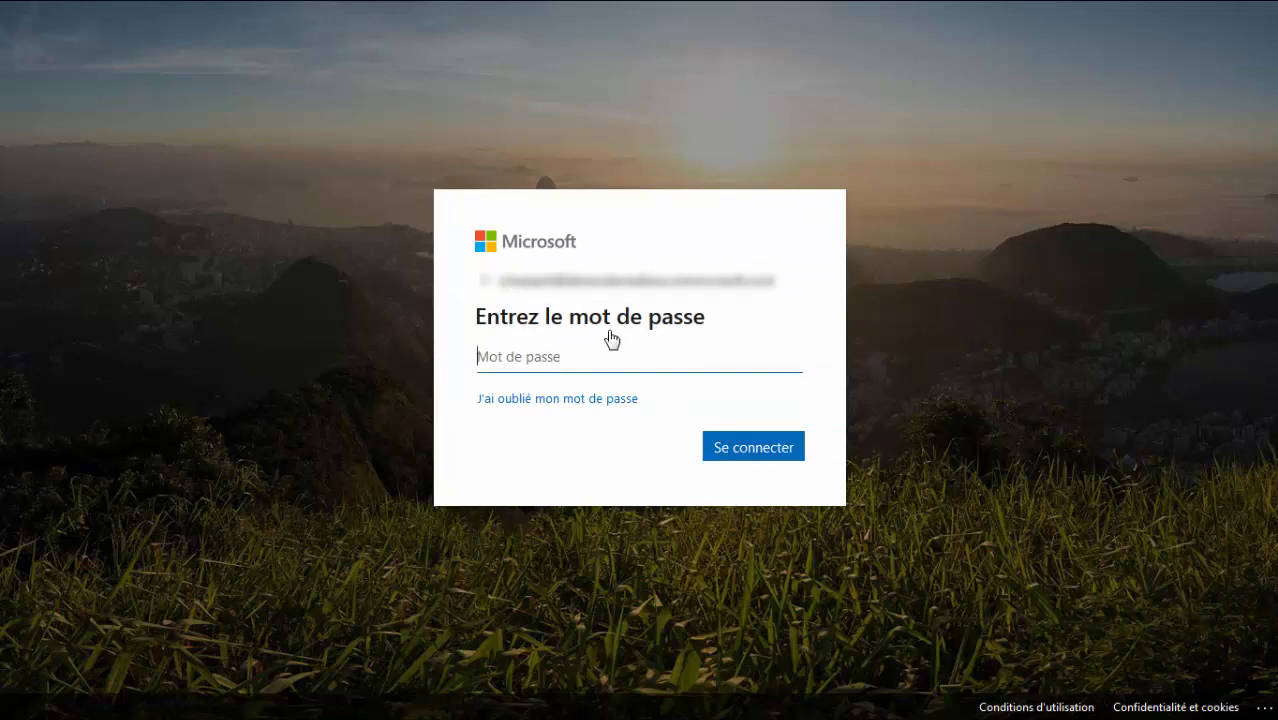
type("••••••••••••")
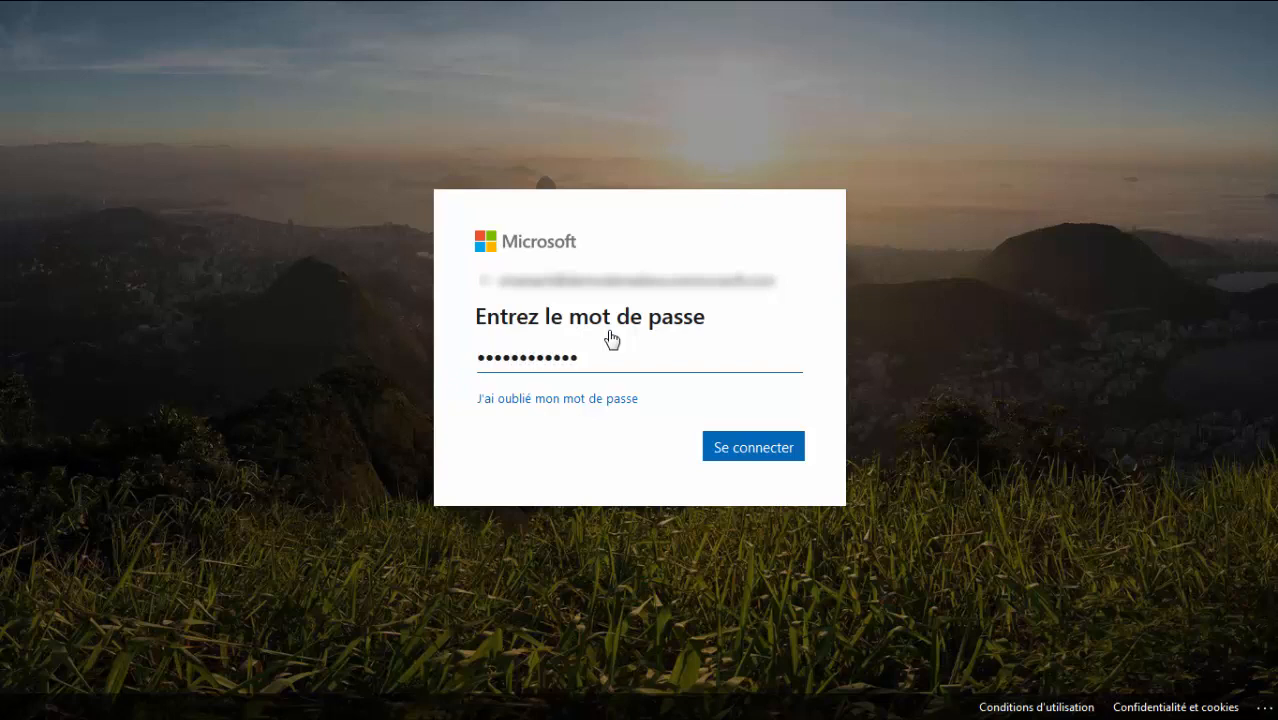
left_click(756, 449)
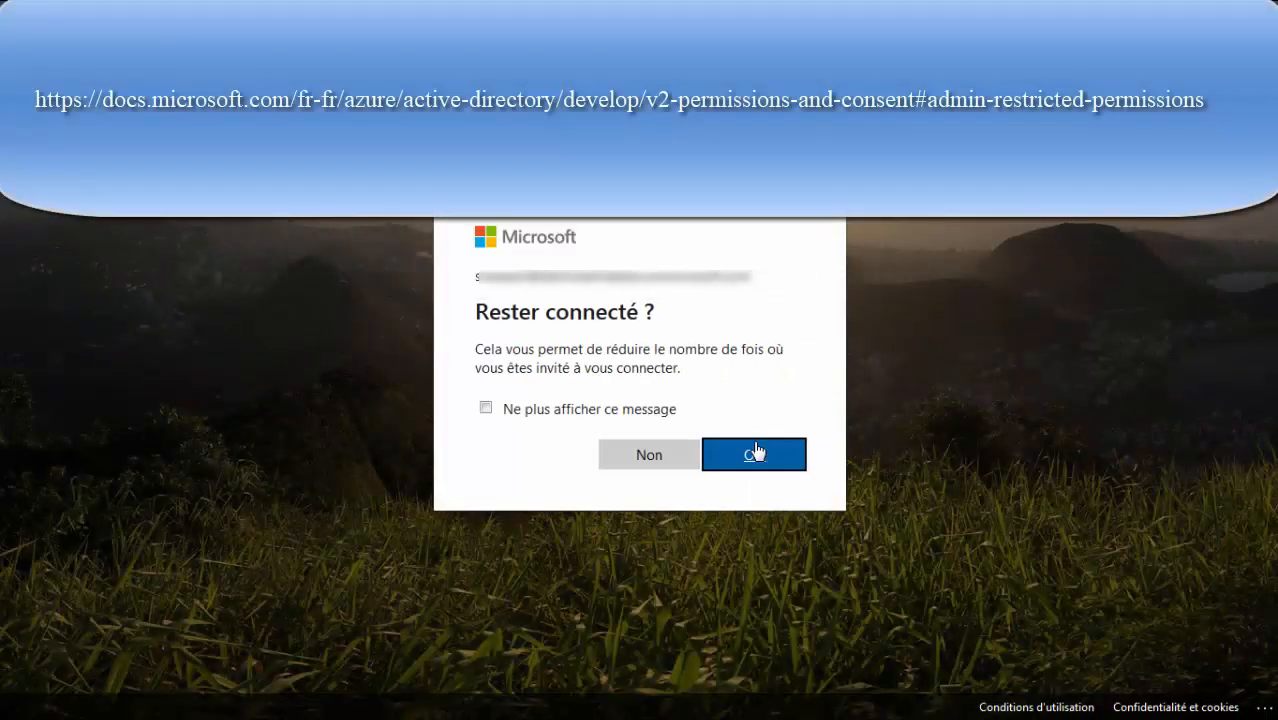
left_click(608, 411)
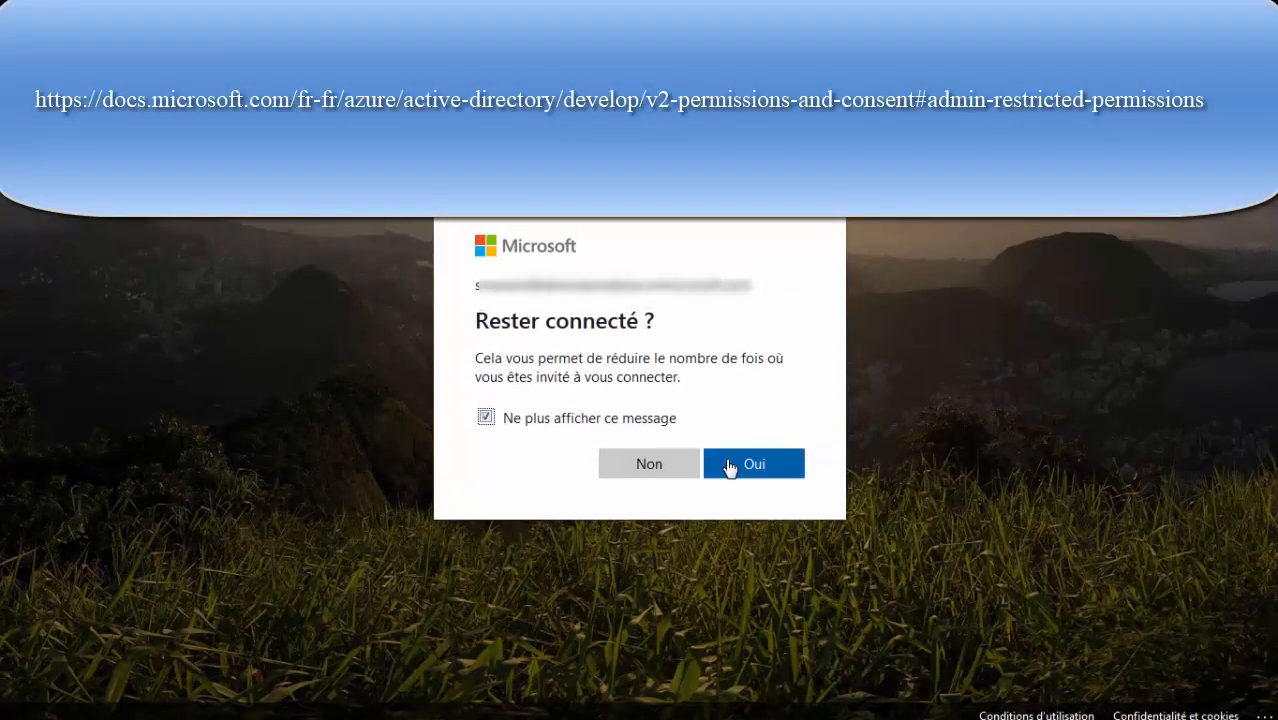
left_click(729, 467)
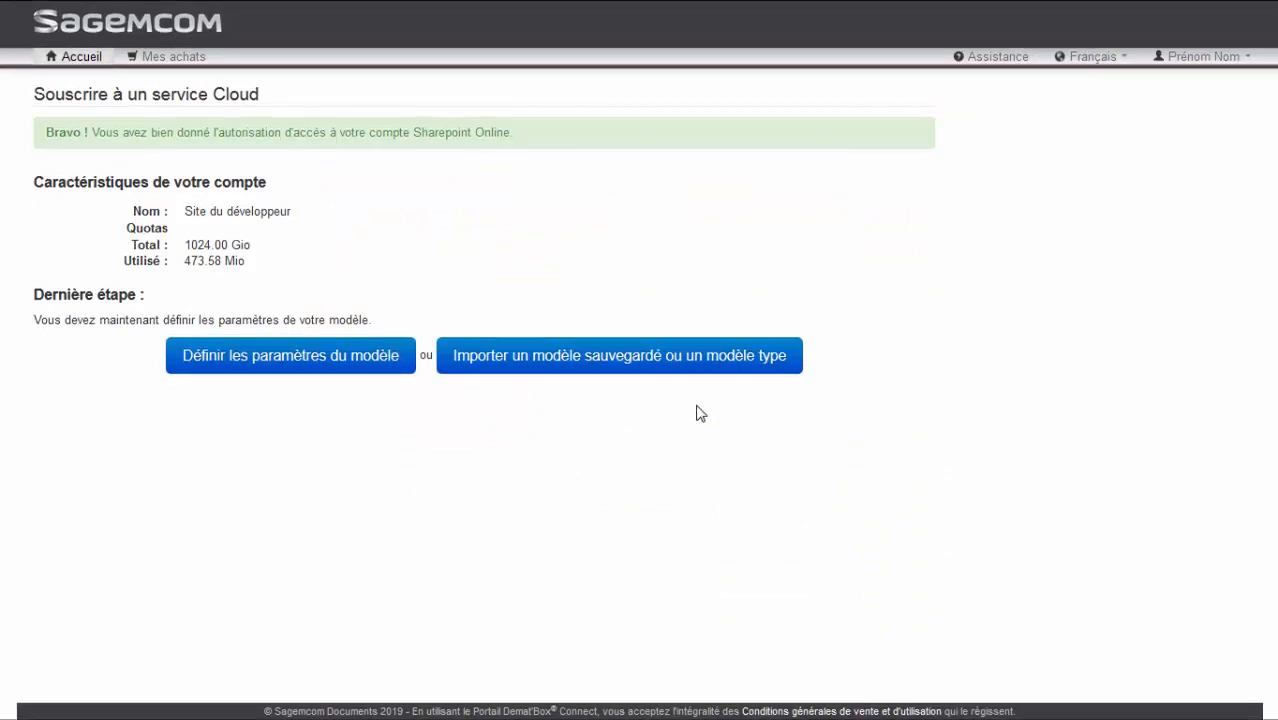
Import the "Cegid Loop" standard model as the new folder model and acknowledge the import
left_click(703, 366)
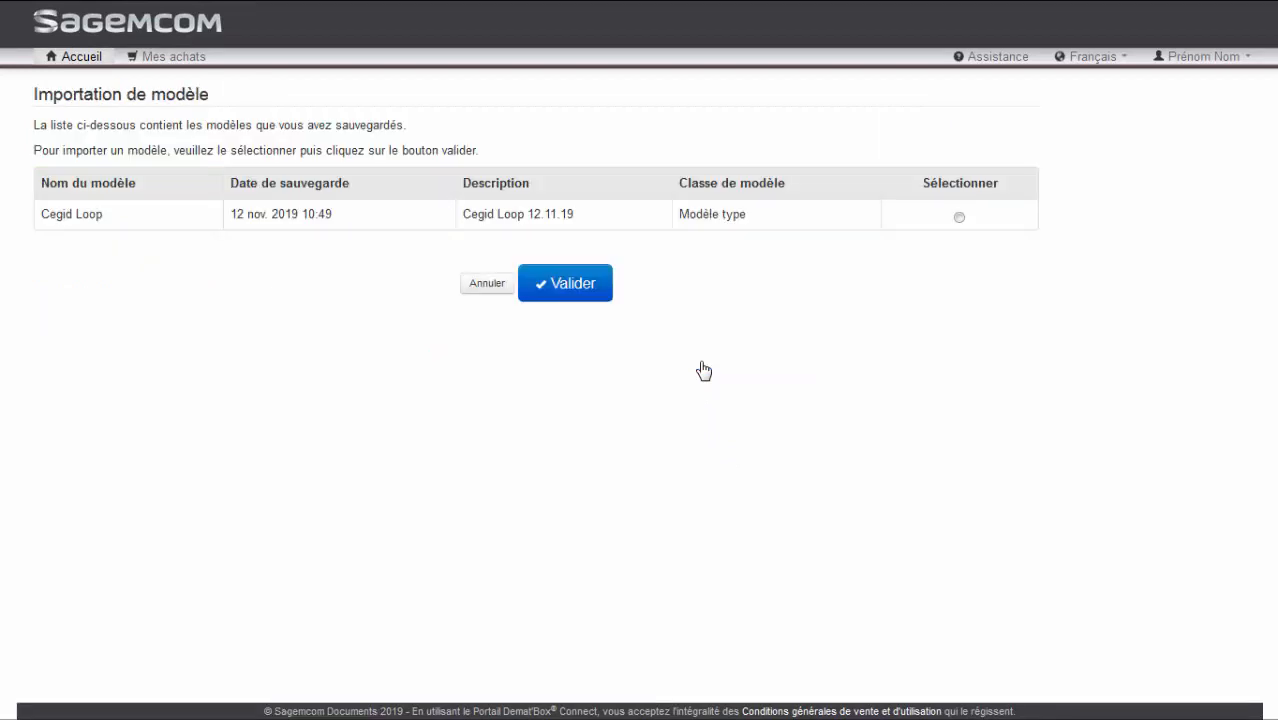
left_click(959, 218)
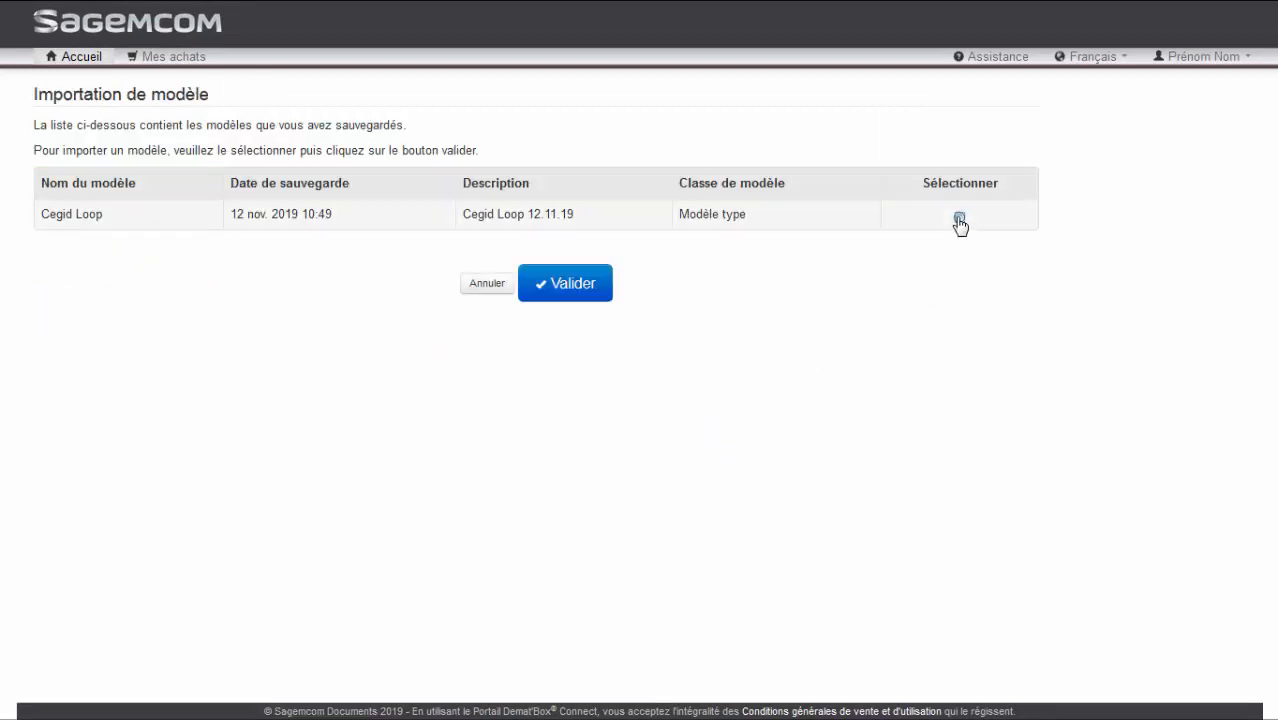
left_click(600, 286)
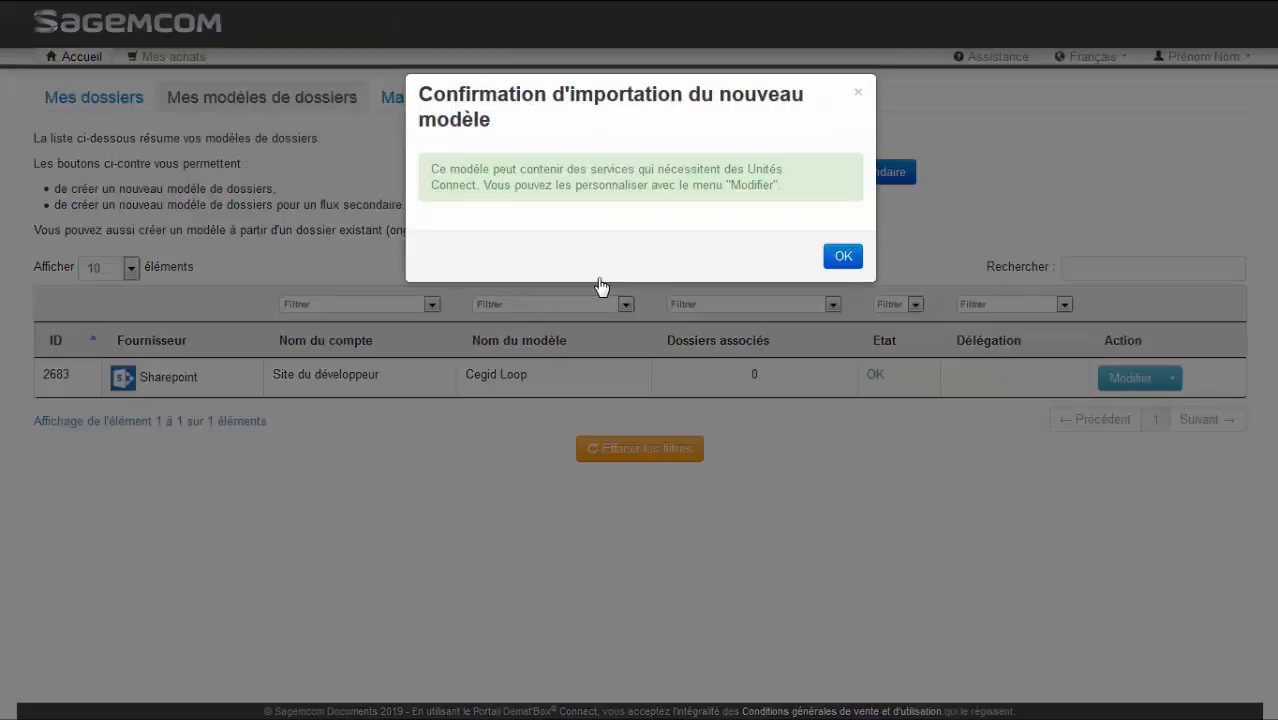
left_click(843, 259)
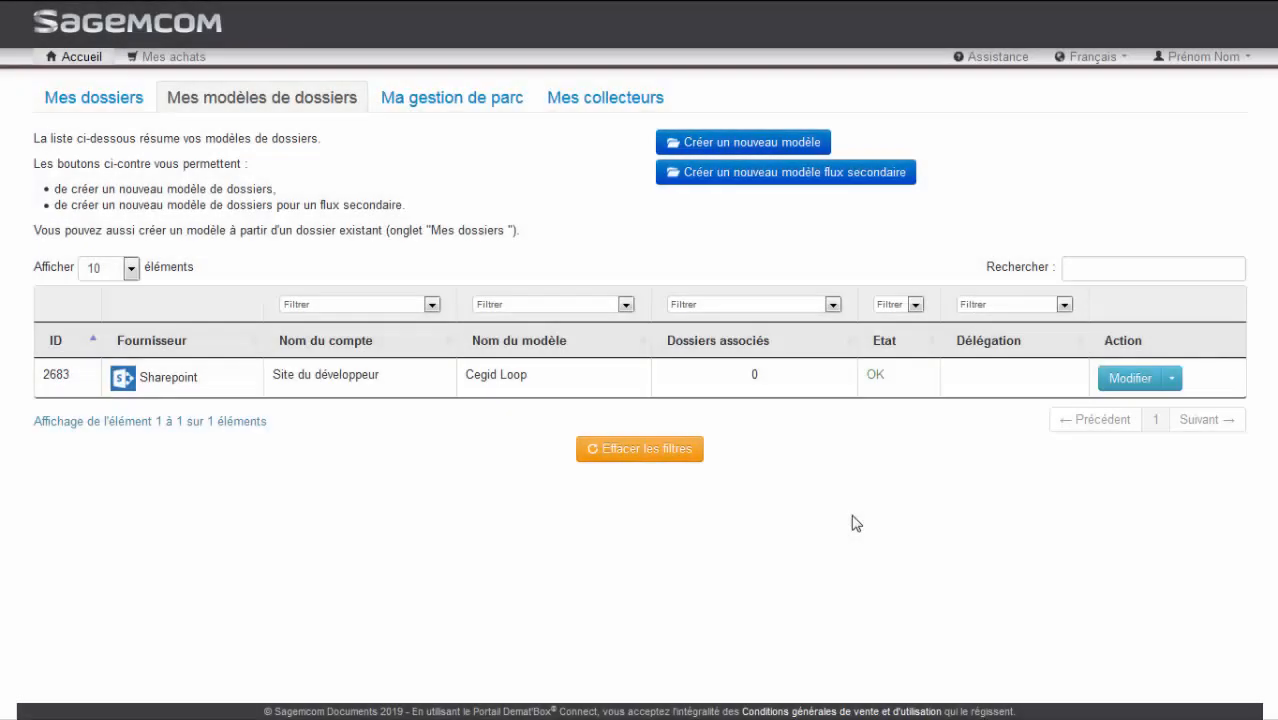
Open the Cegid Loop model for editing and examine its client, e-mail alert, Demat'Box label, destination directory and SharePoint library fields
left_click(1133, 380)
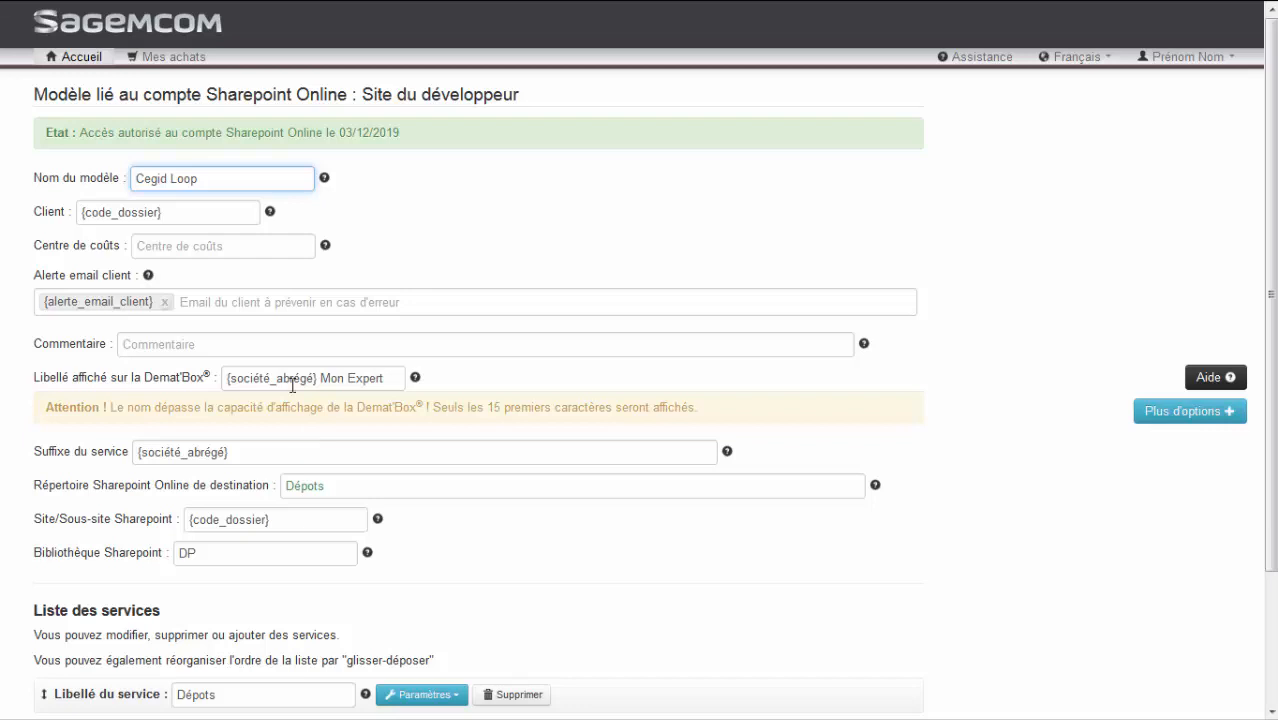
left_click_drag(225, 212, 77, 204)
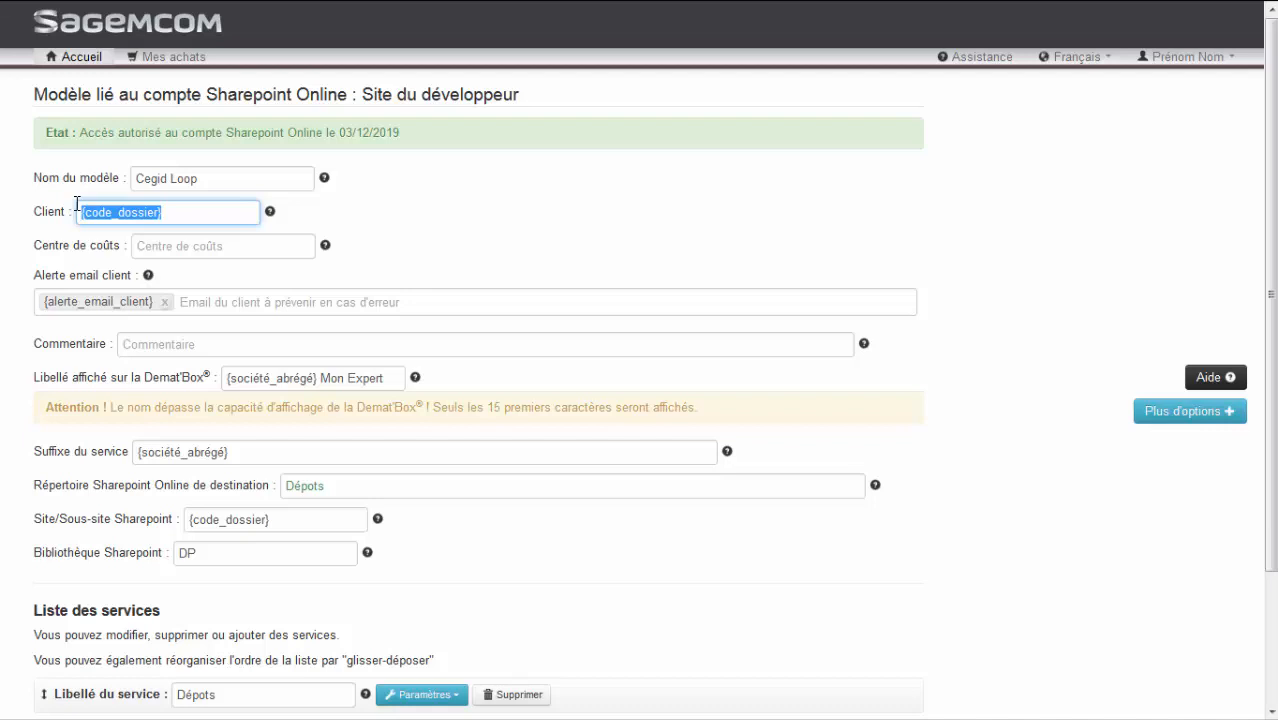
left_click(188, 300)
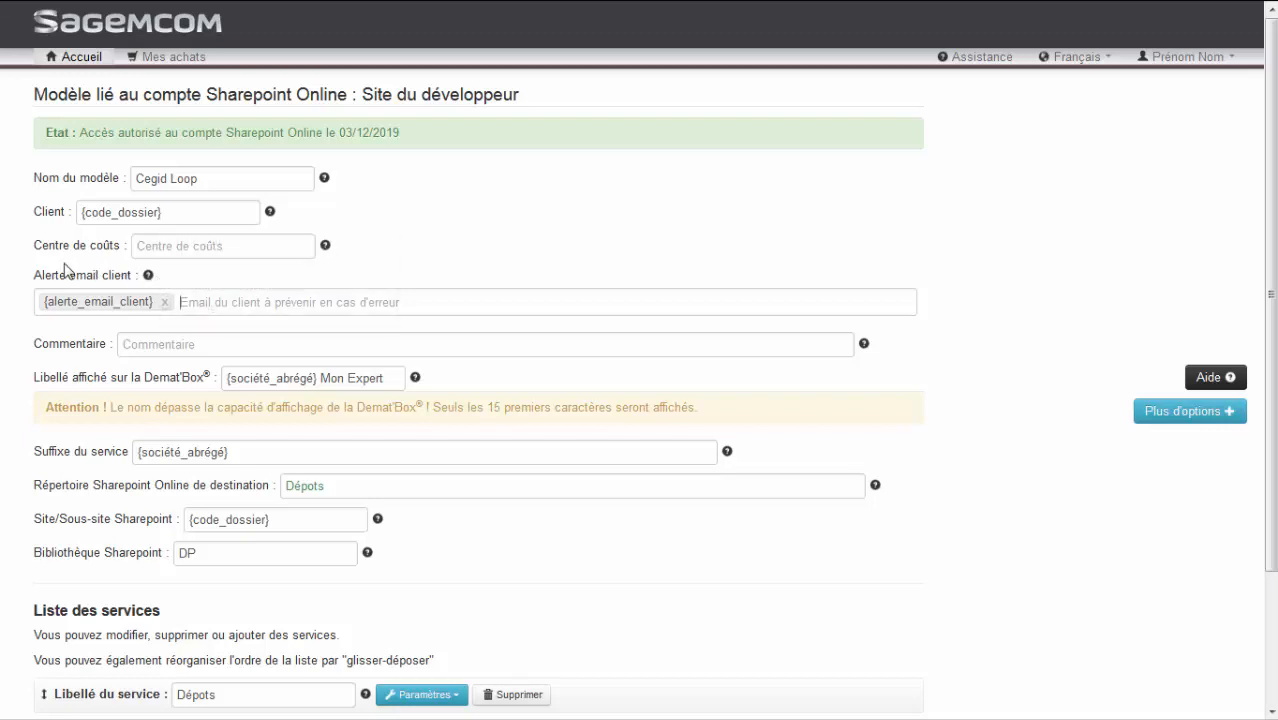
left_click(205, 303)
left_click_drag(398, 378, 323, 380)
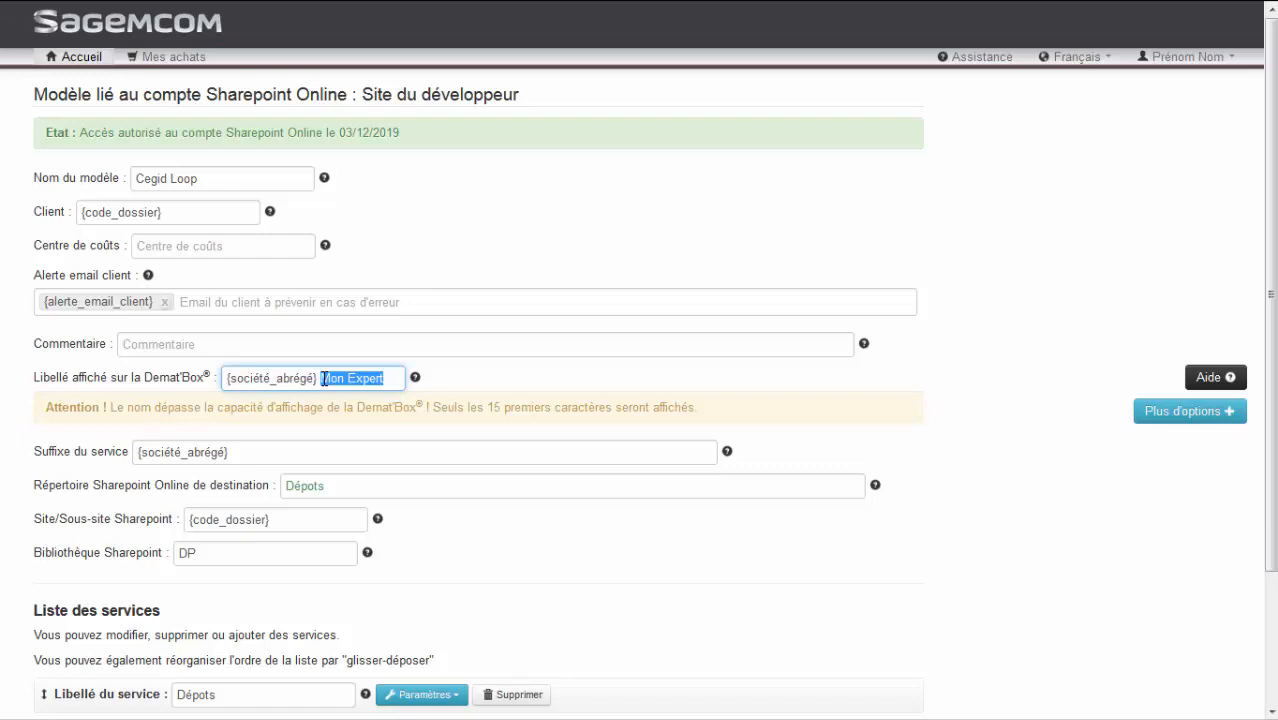
left_click_drag(323, 379, 210, 376)
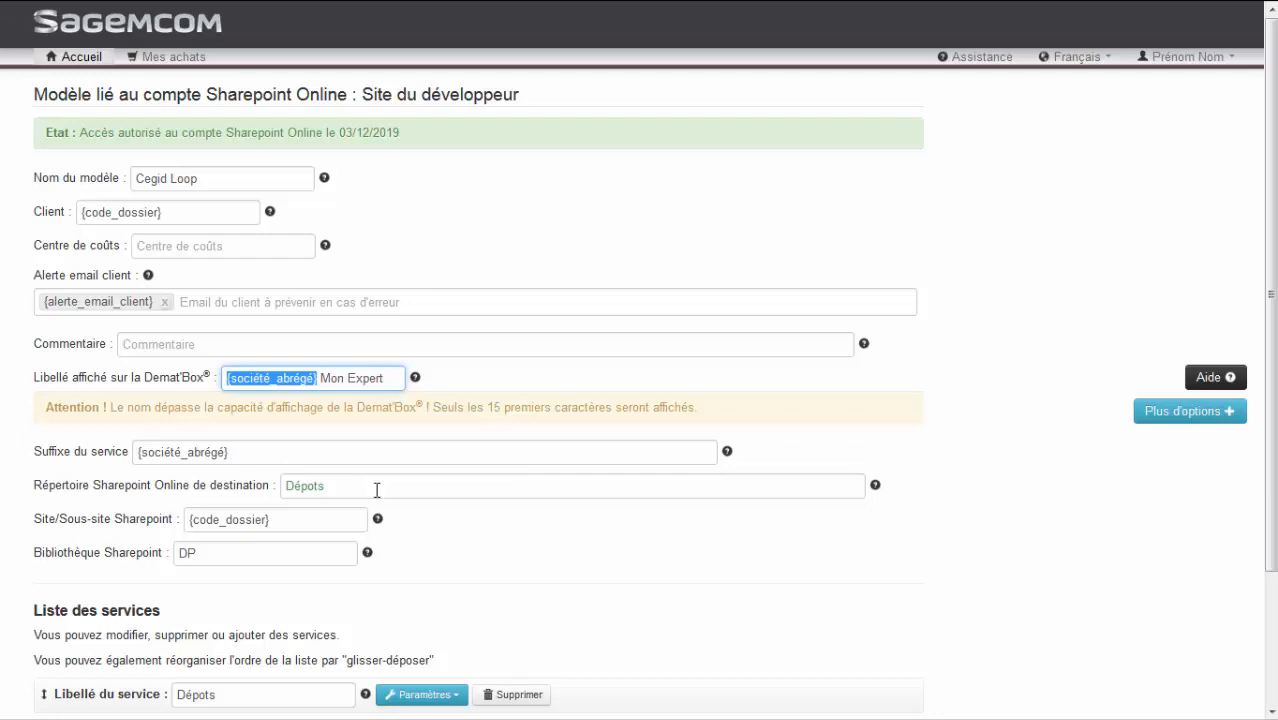
left_click_drag(365, 488, 277, 489)
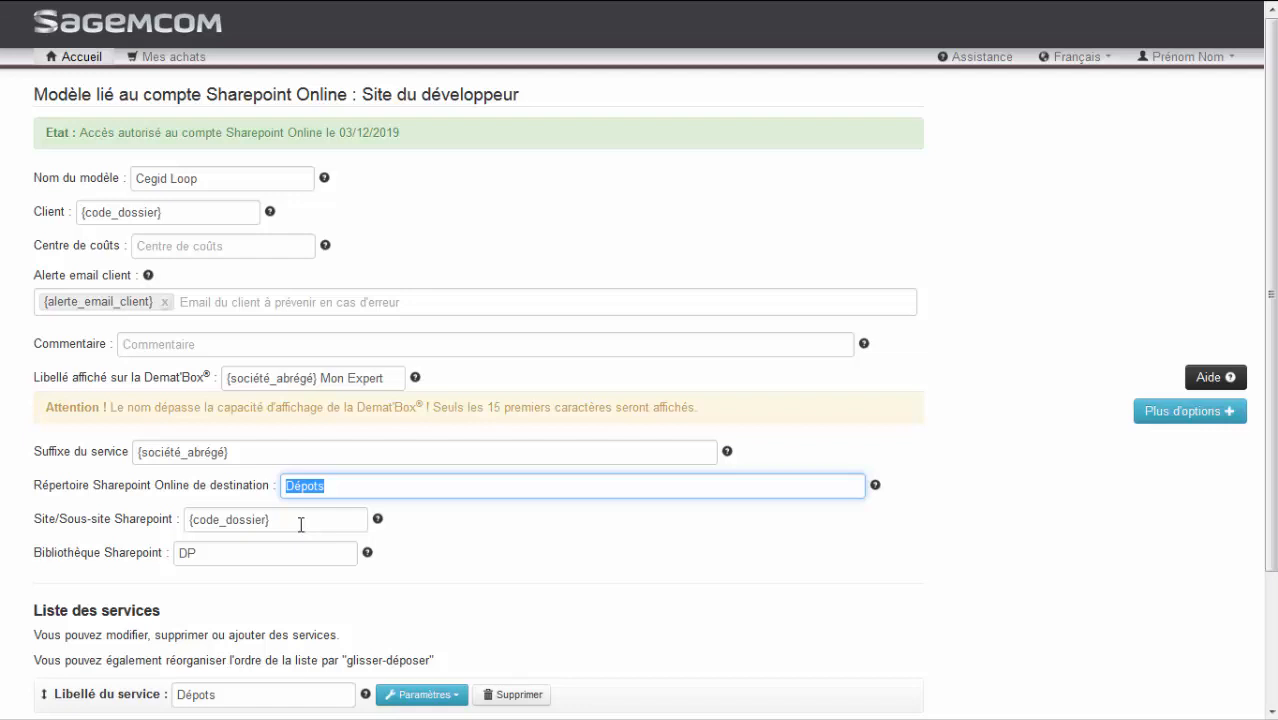
left_click(225, 543)
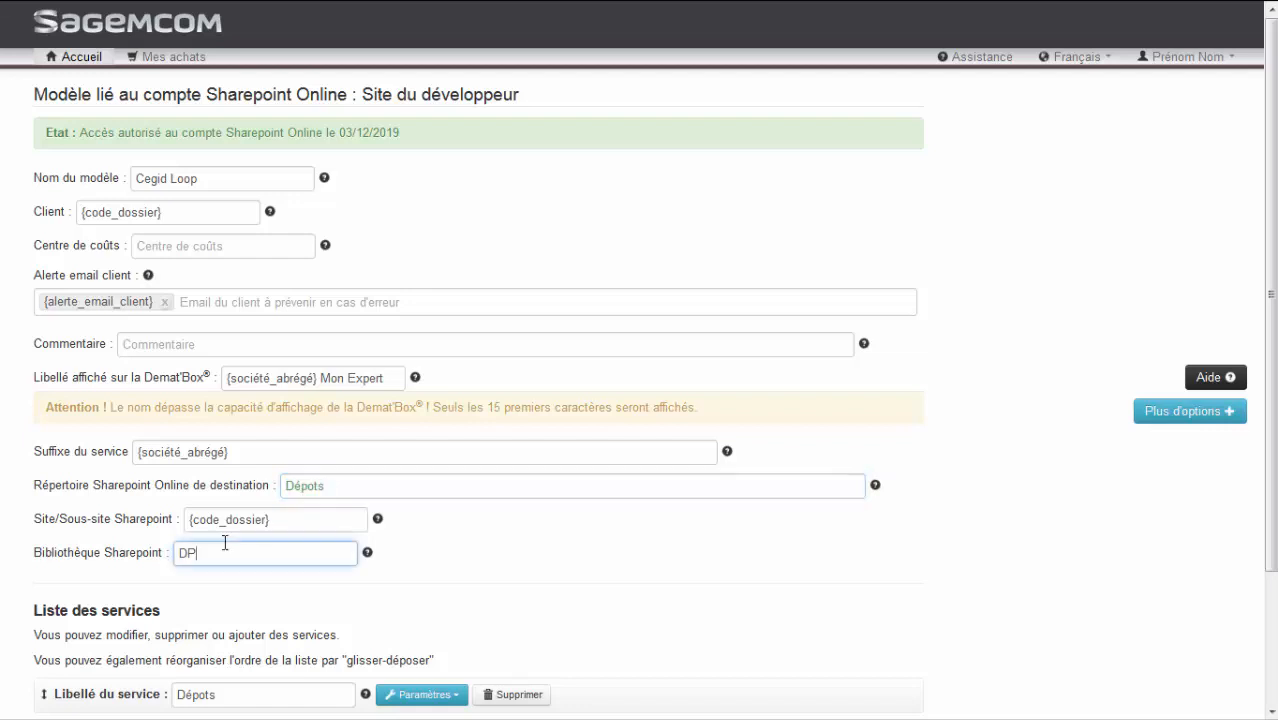
Show the model's additional options and expand the file naming rule to examine its parts
scroll(225, 543, "down", 3)
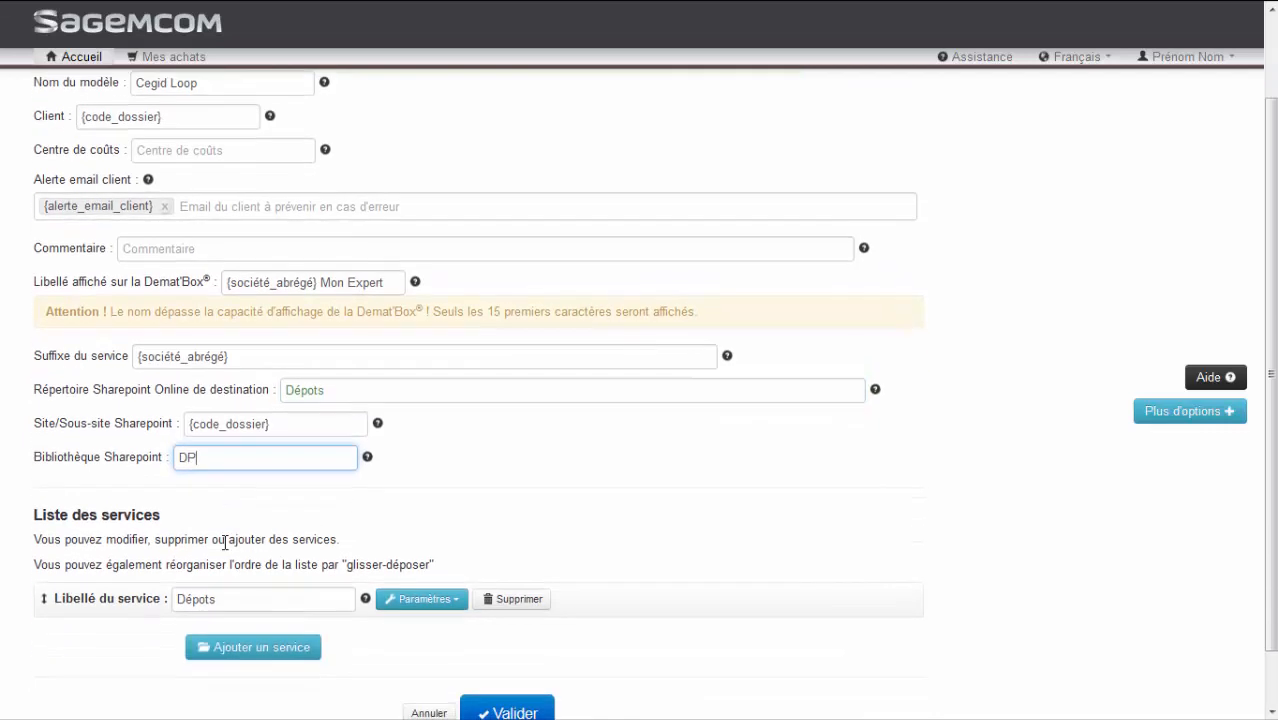
left_click(1188, 416)
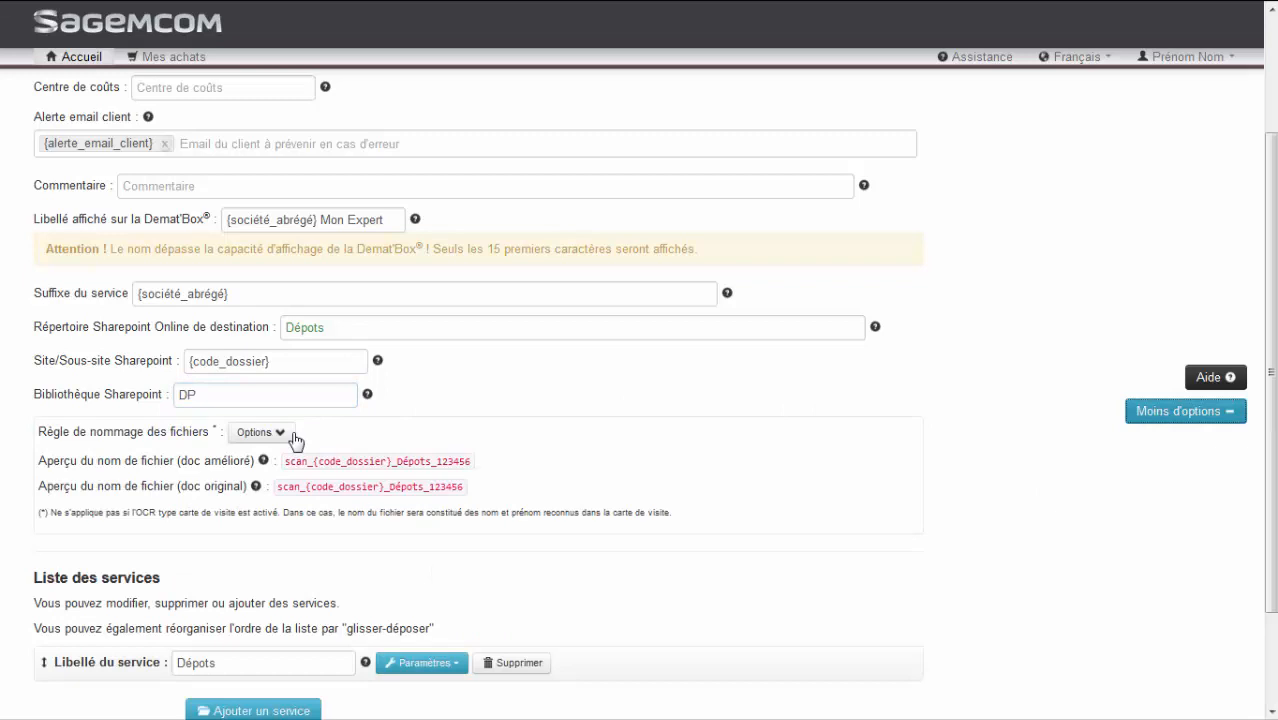
left_click(287, 438)
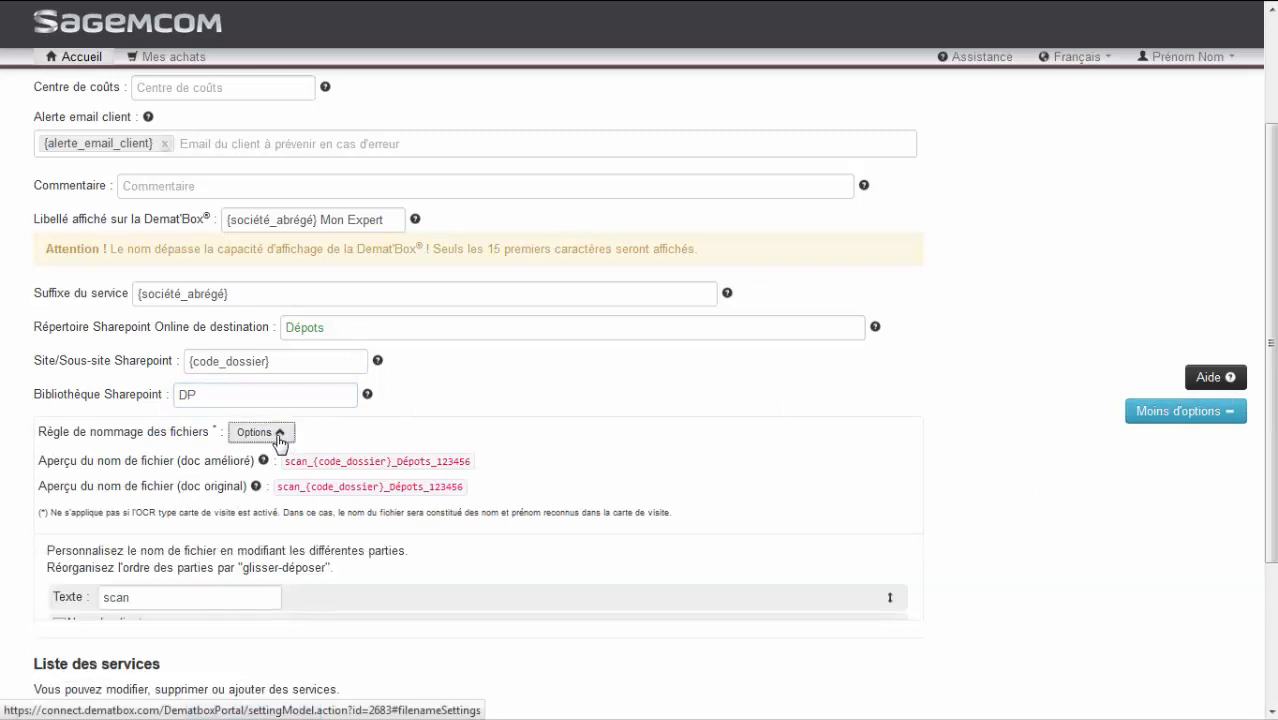
scroll(280, 445, "down", 2)
scroll(280, 445, "down", 3)
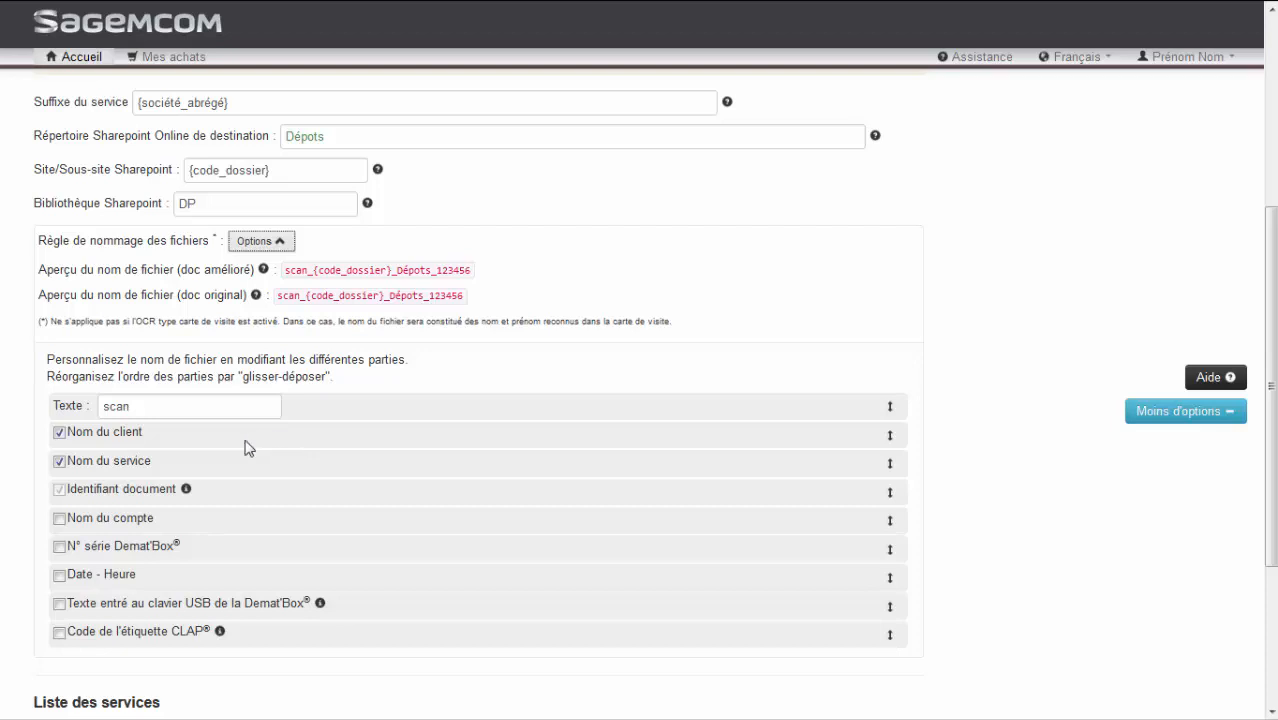
Try adding the account name to the file naming rule and reordering the file name parts
left_click(59, 519)
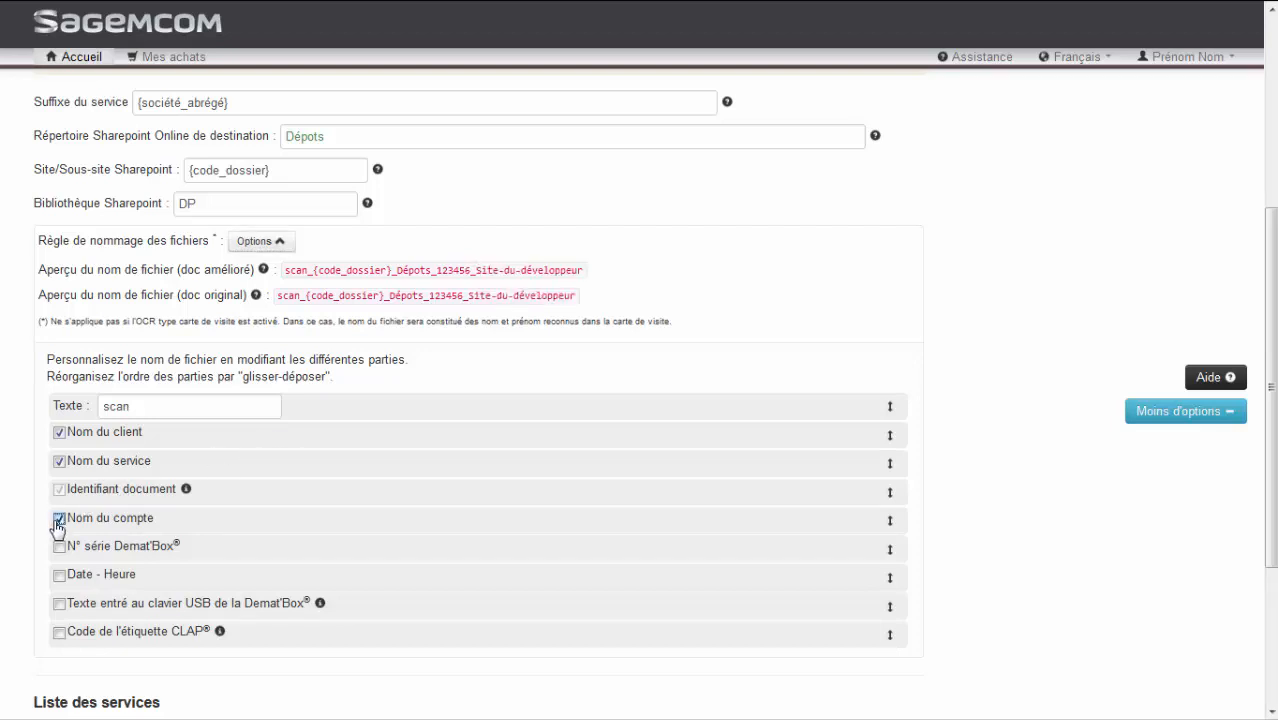
left_click(59, 519)
left_click_drag(265, 437, 267, 469)
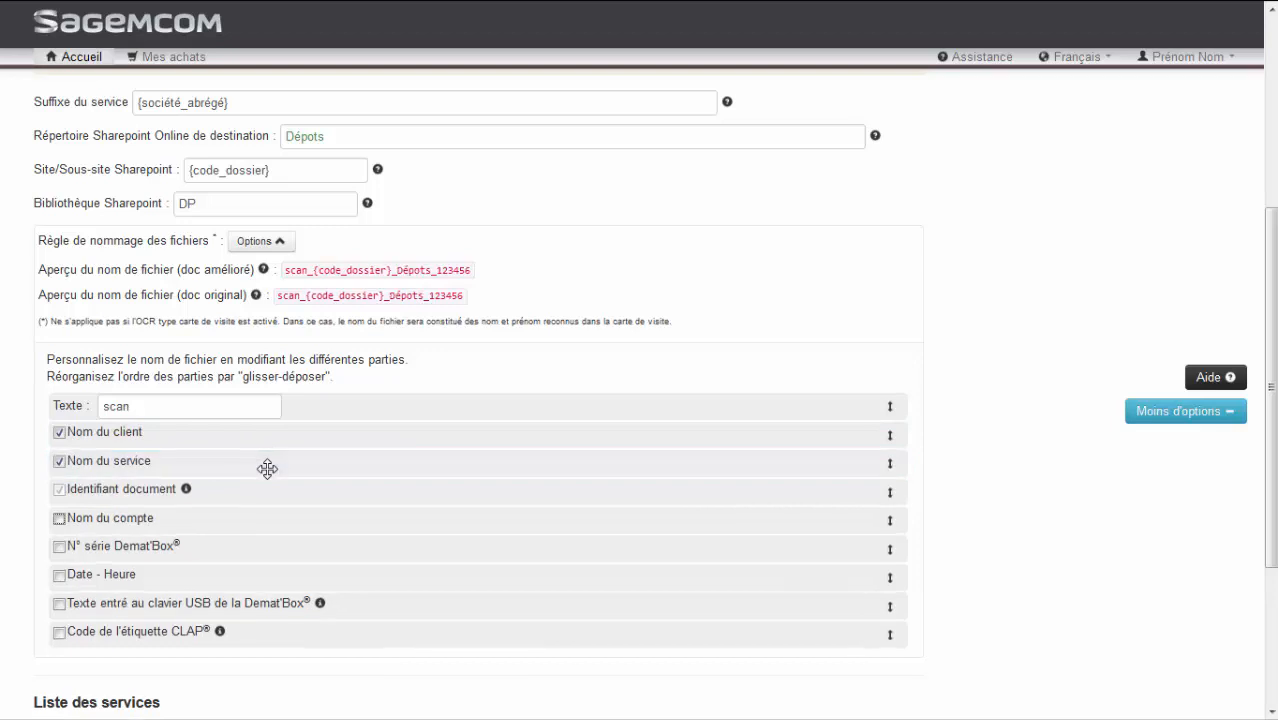
Examine the Dépots service's parameters, including document format, resolution choices, scan mode, image processing, OCR and cost information
scroll(267, 469, "down", 3)
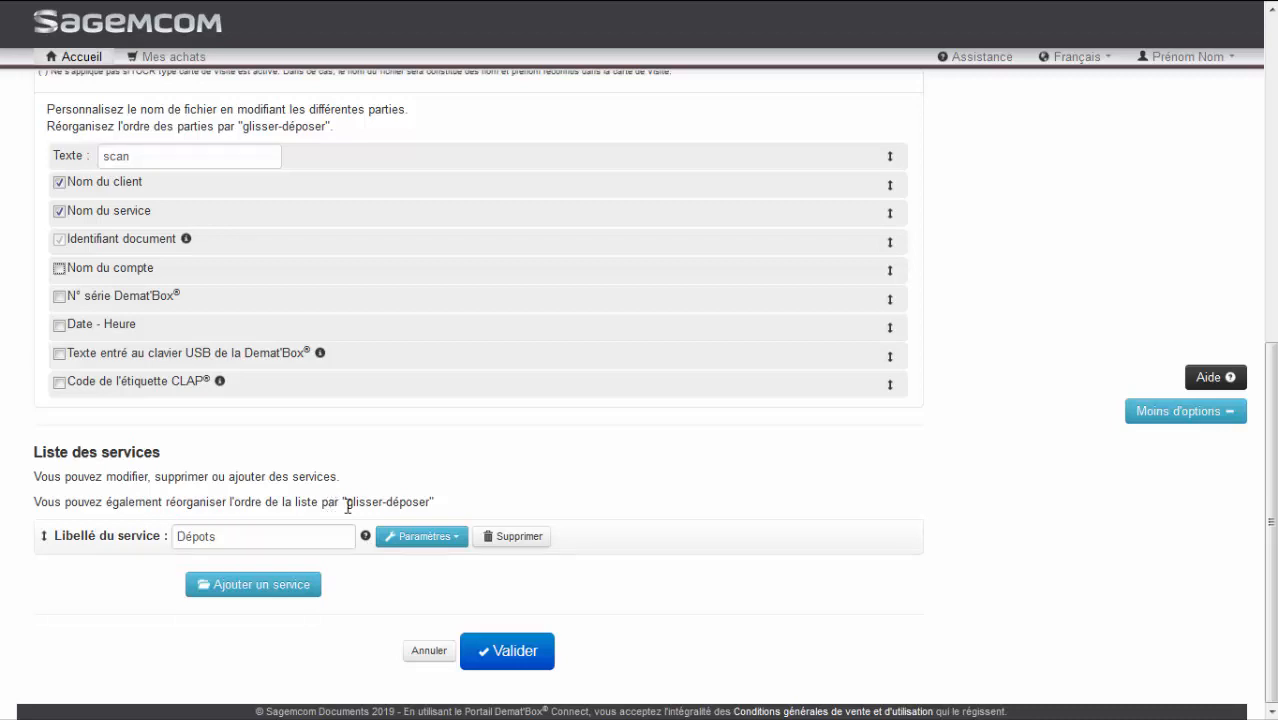
left_click(393, 537)
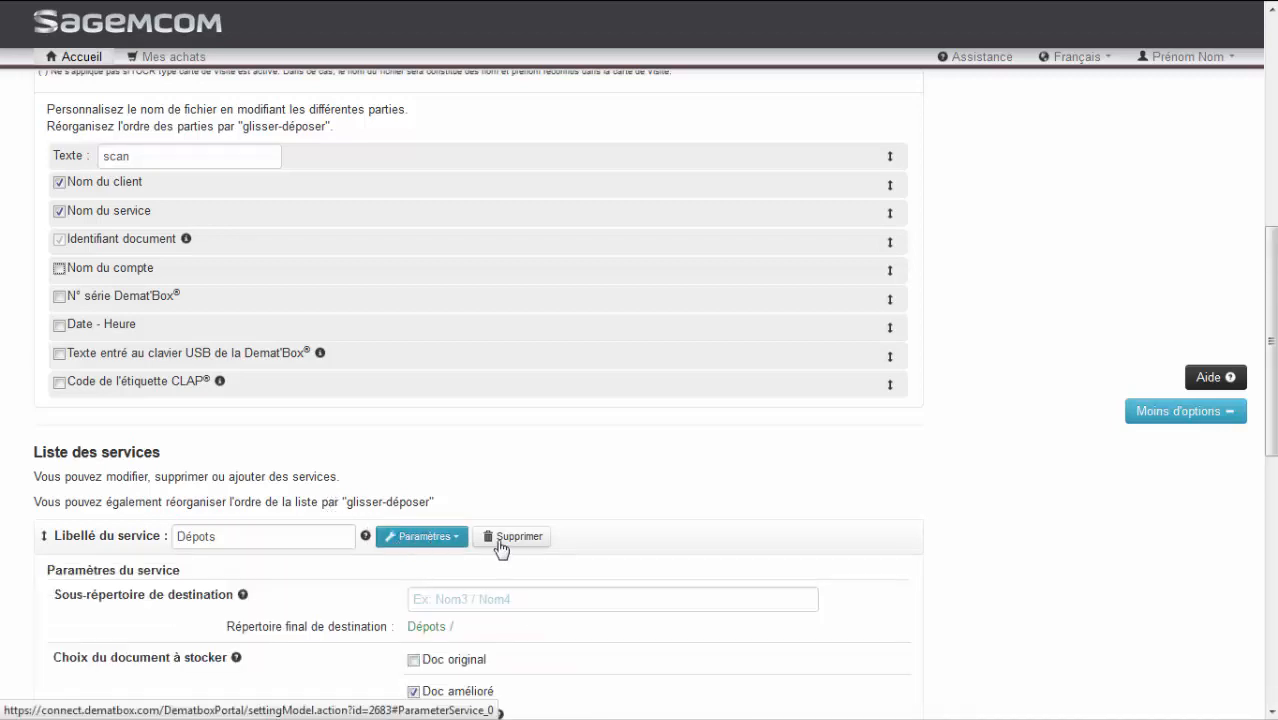
scroll(528, 548, "down", 3)
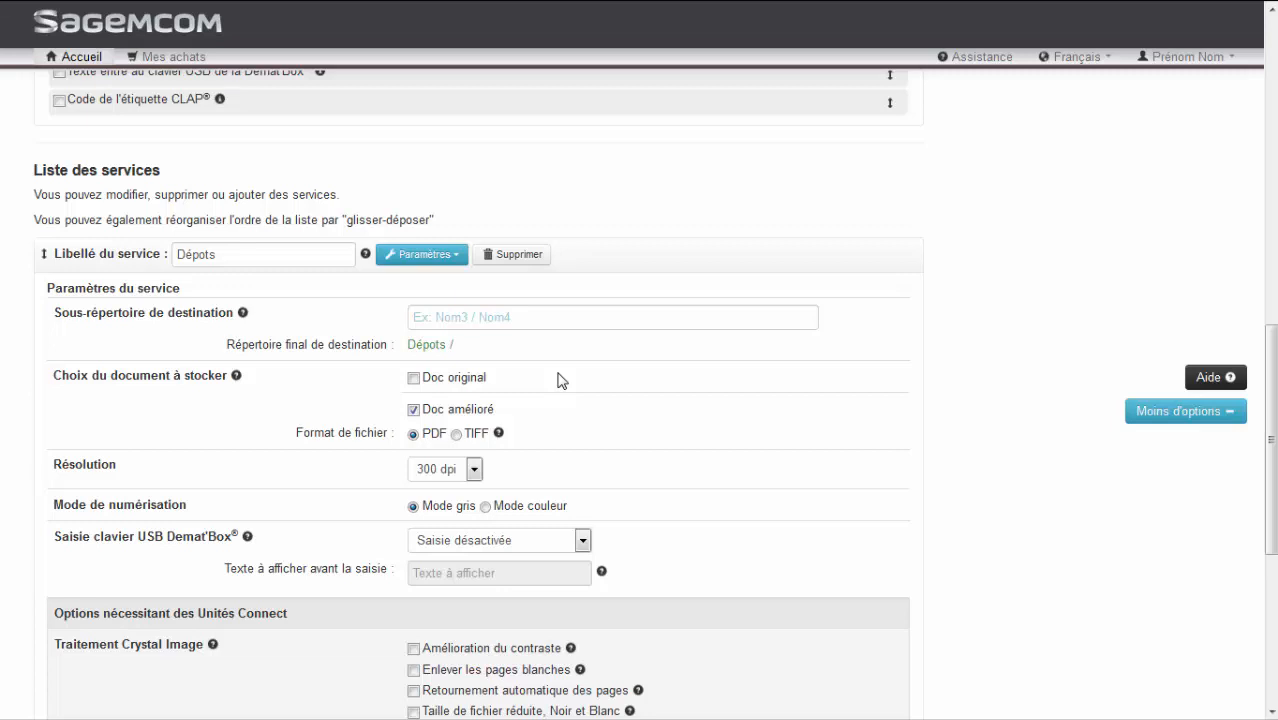
scroll(561, 380, "down", 1)
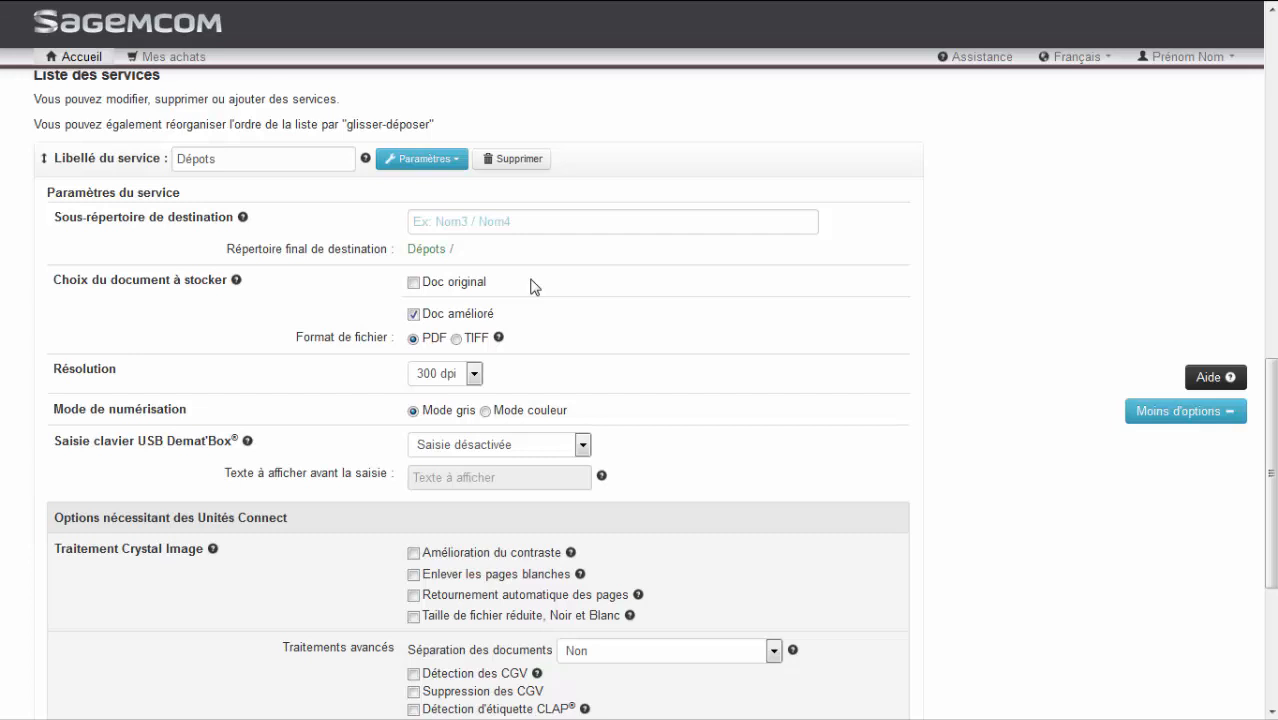
left_click(474, 373)
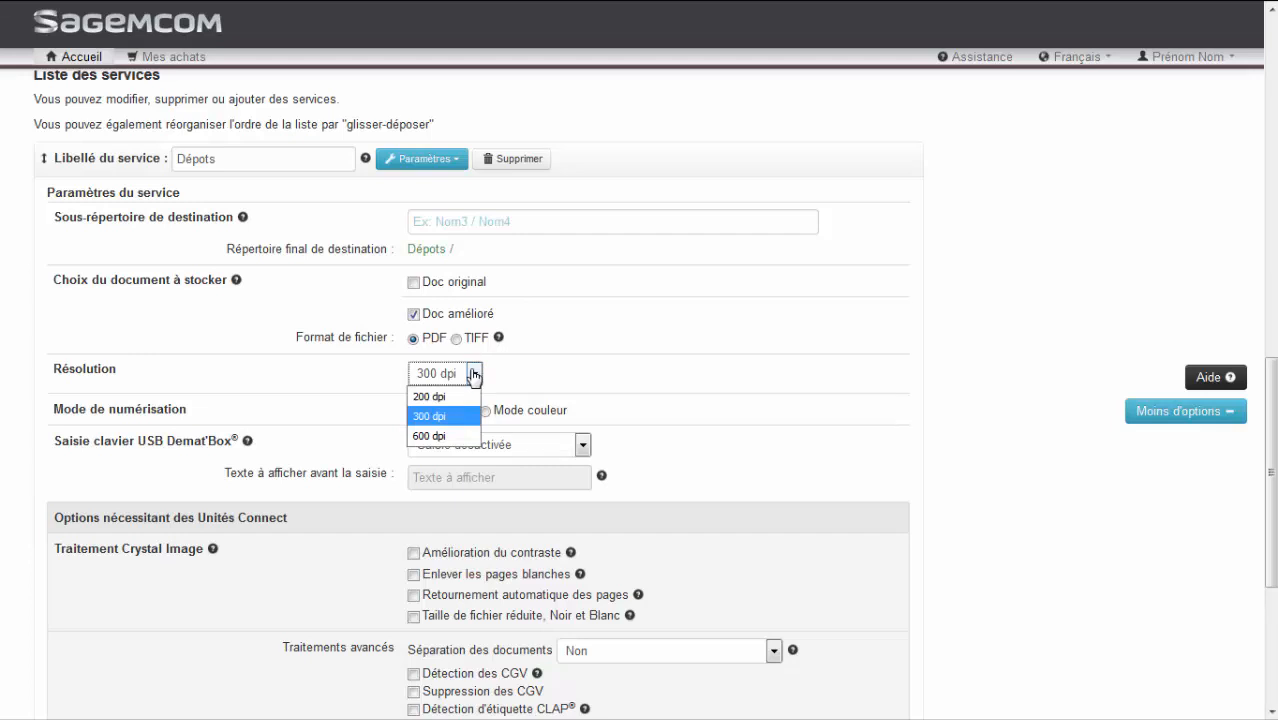
left_click(474, 373)
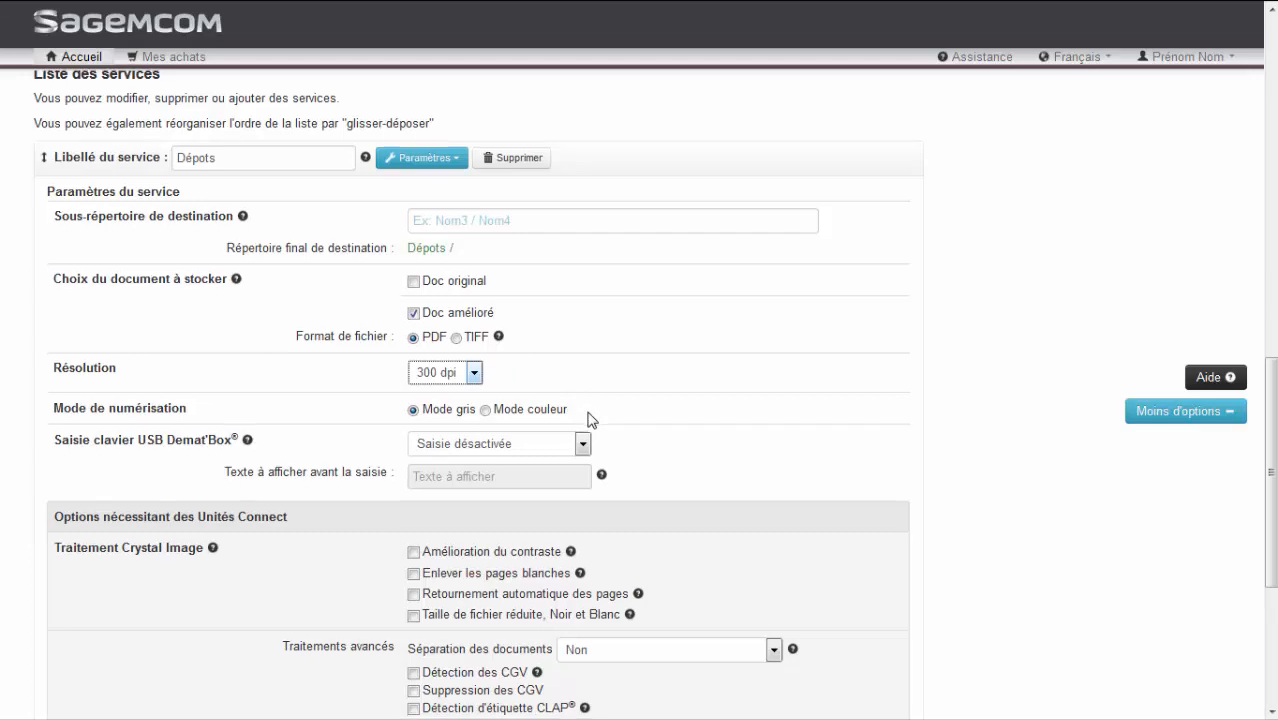
scroll(590, 420, "down", 2)
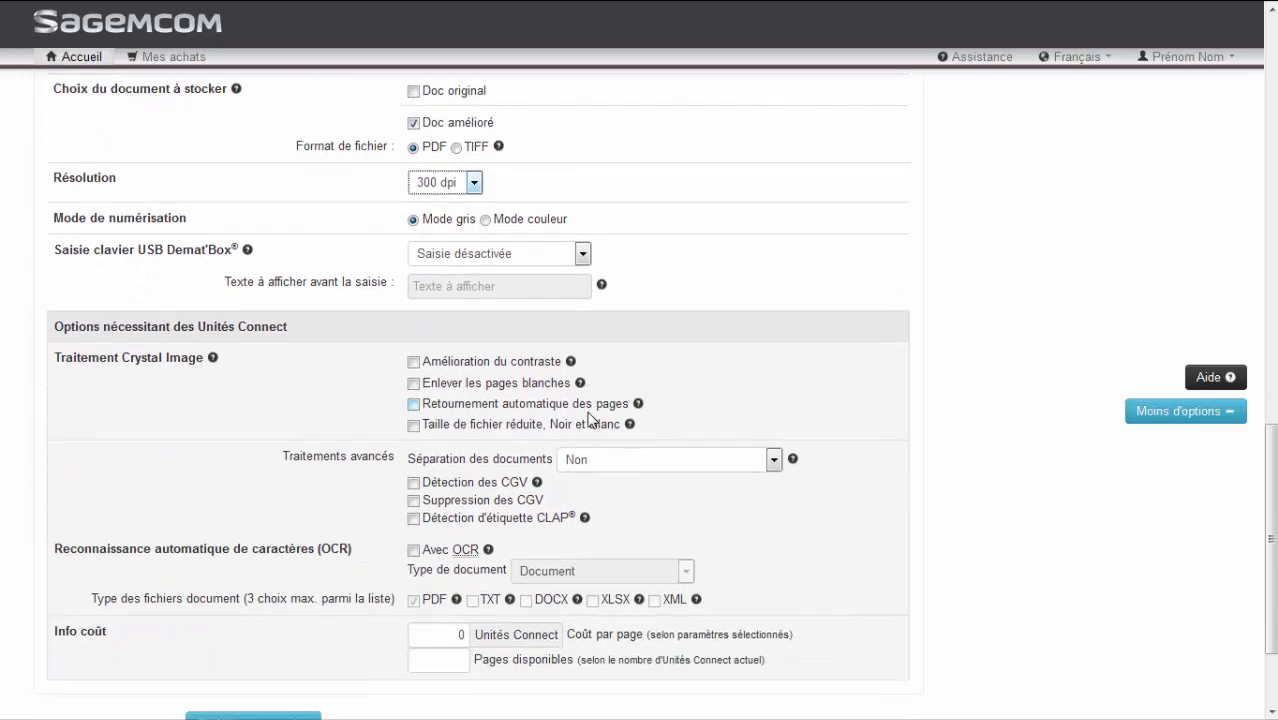
scroll(590, 420, "down", 1)
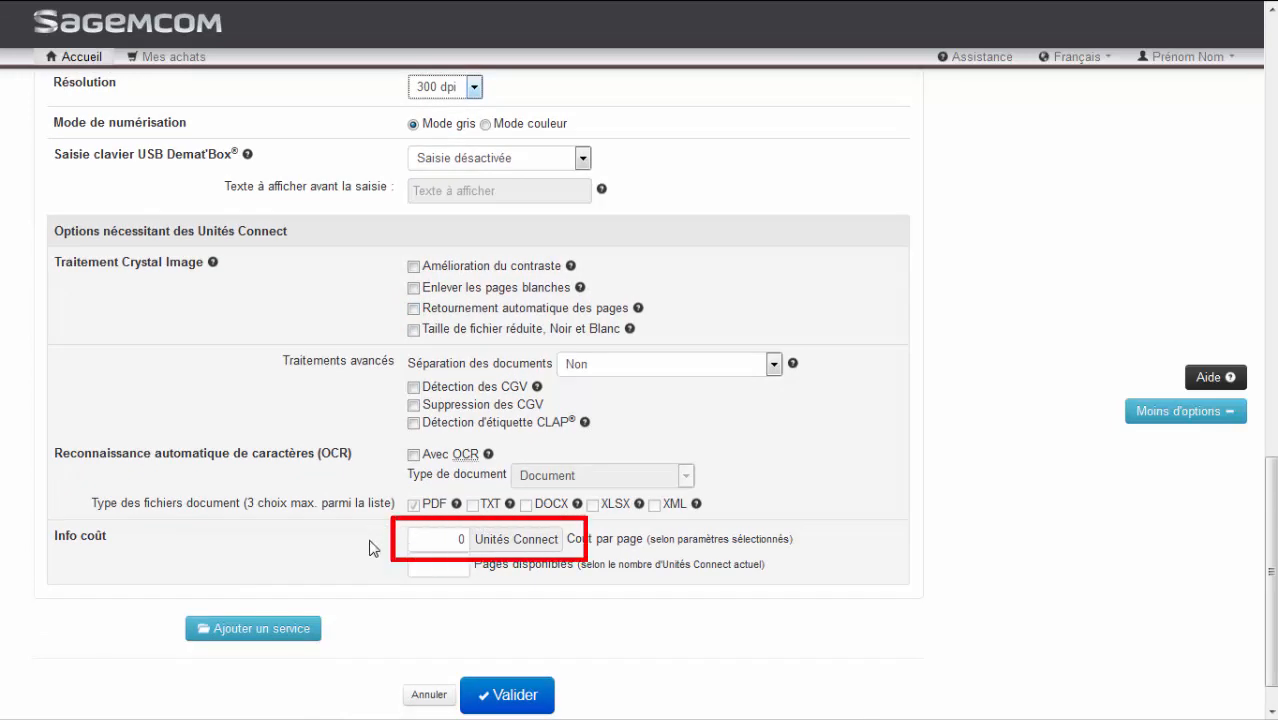
Save the Cegid Loop model and proceed to updating its folder data
left_click(512, 692)
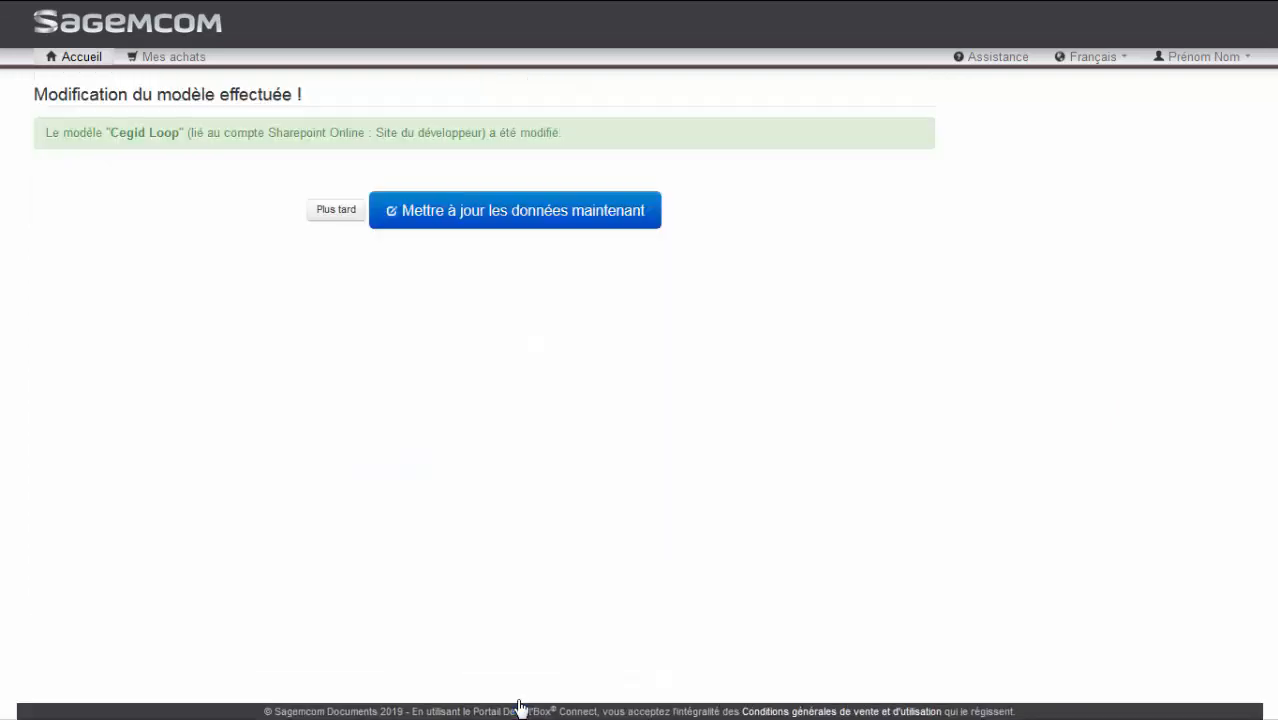
left_click(623, 214)
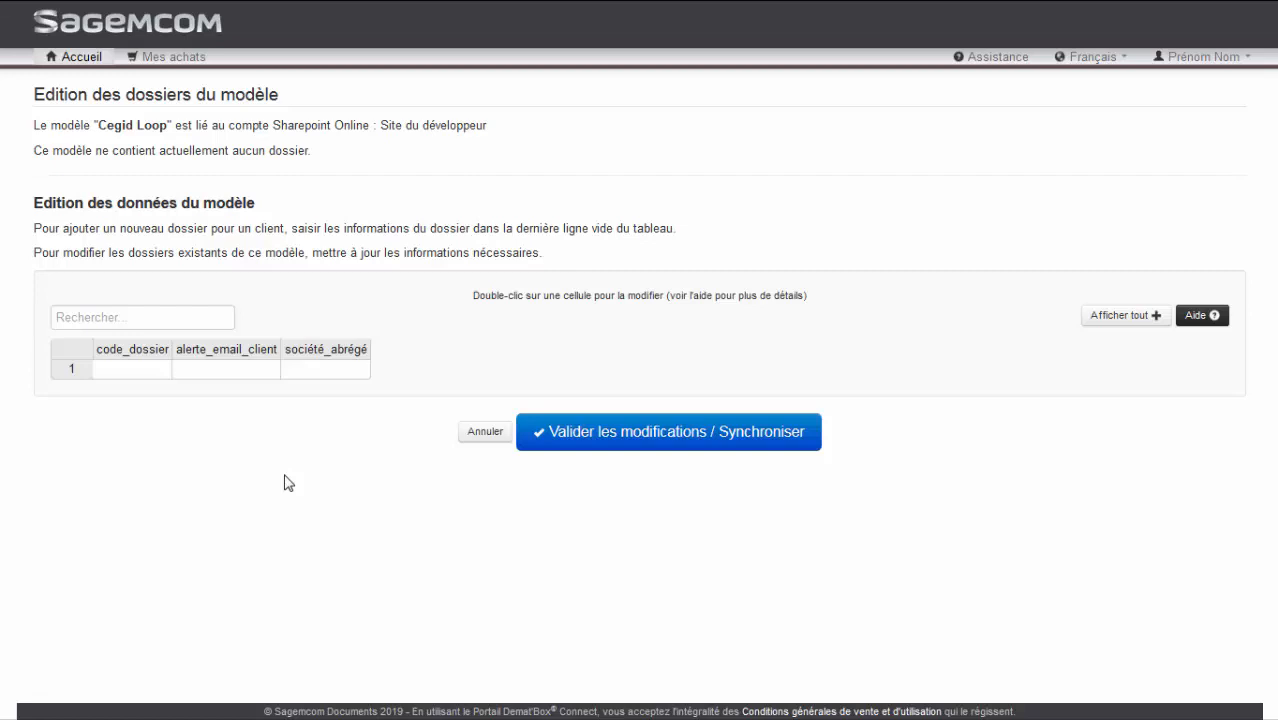
Add a first folder with code MARTIN SARL, the client's alert e-mail and the short company name SARL
double_click(157, 372)
type("MARTIN SARL")
key("Tab")
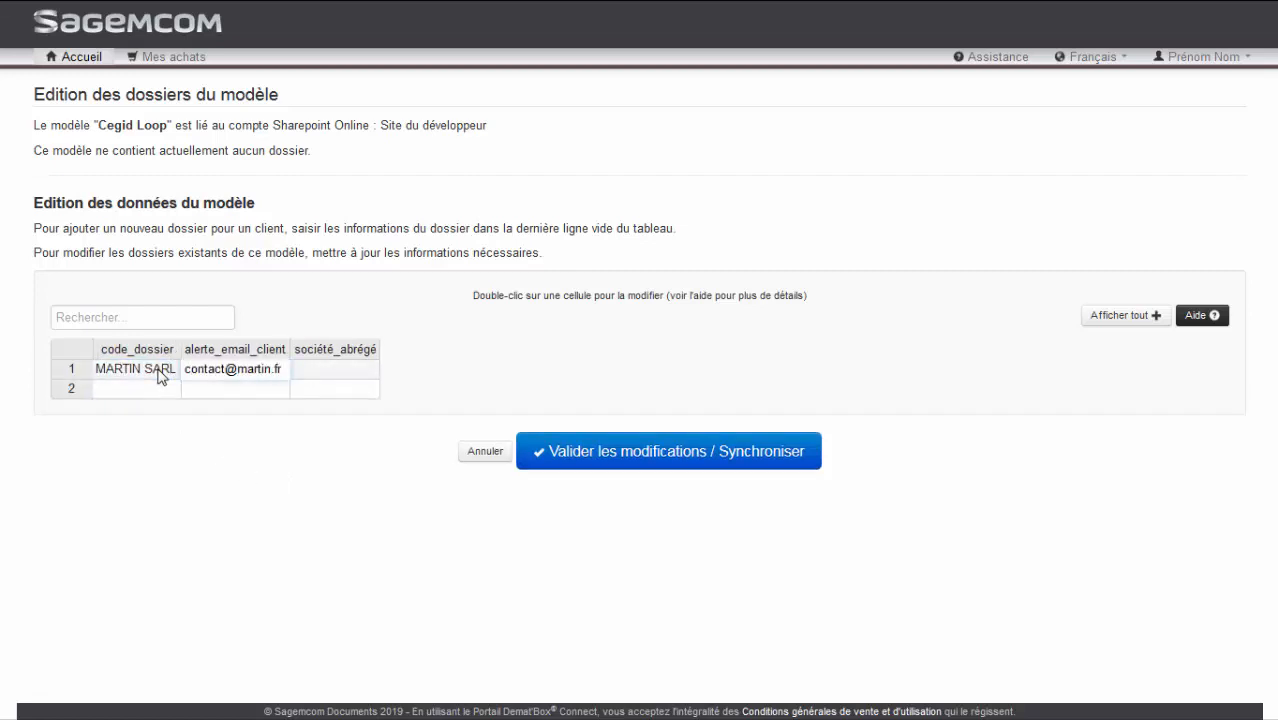
key("Tab")
type("SARL")
key("Tab")
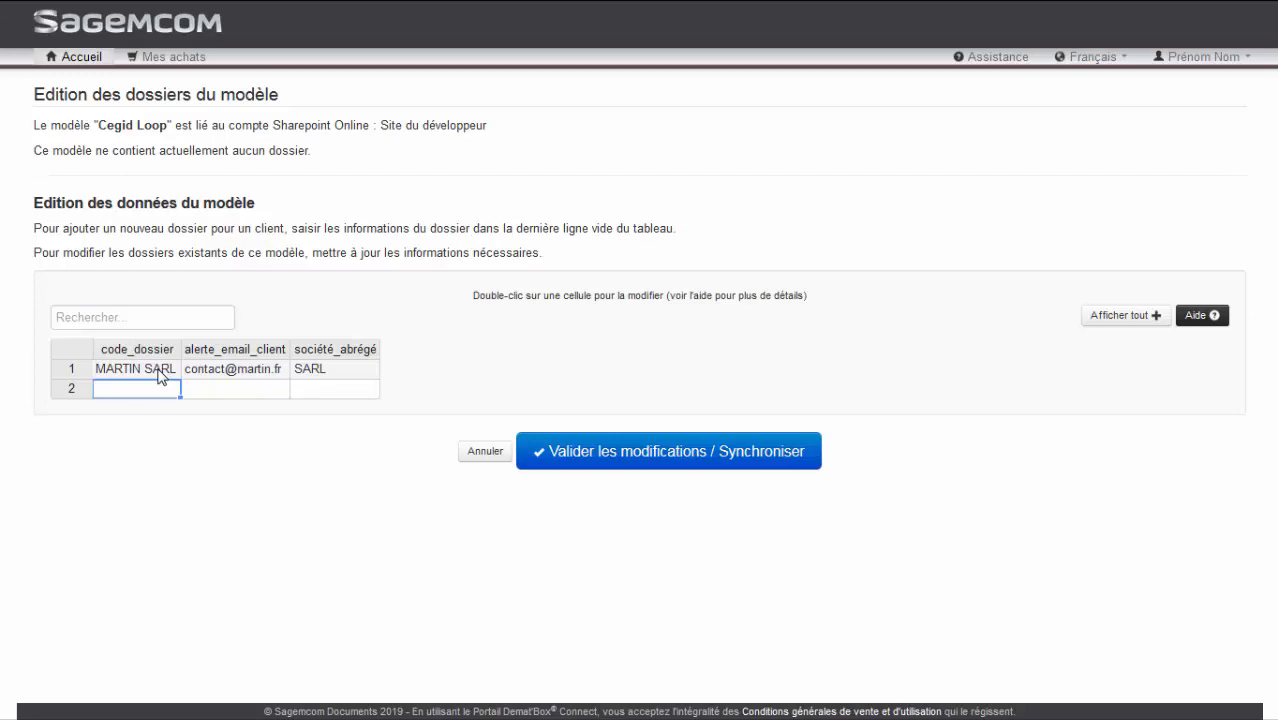
Reuse the first folder's code in the second row and change it to MARTIN SCI
double_click(160, 370)
left_click(167, 395)
double_click(167, 395)
type("MARTIN SARL")
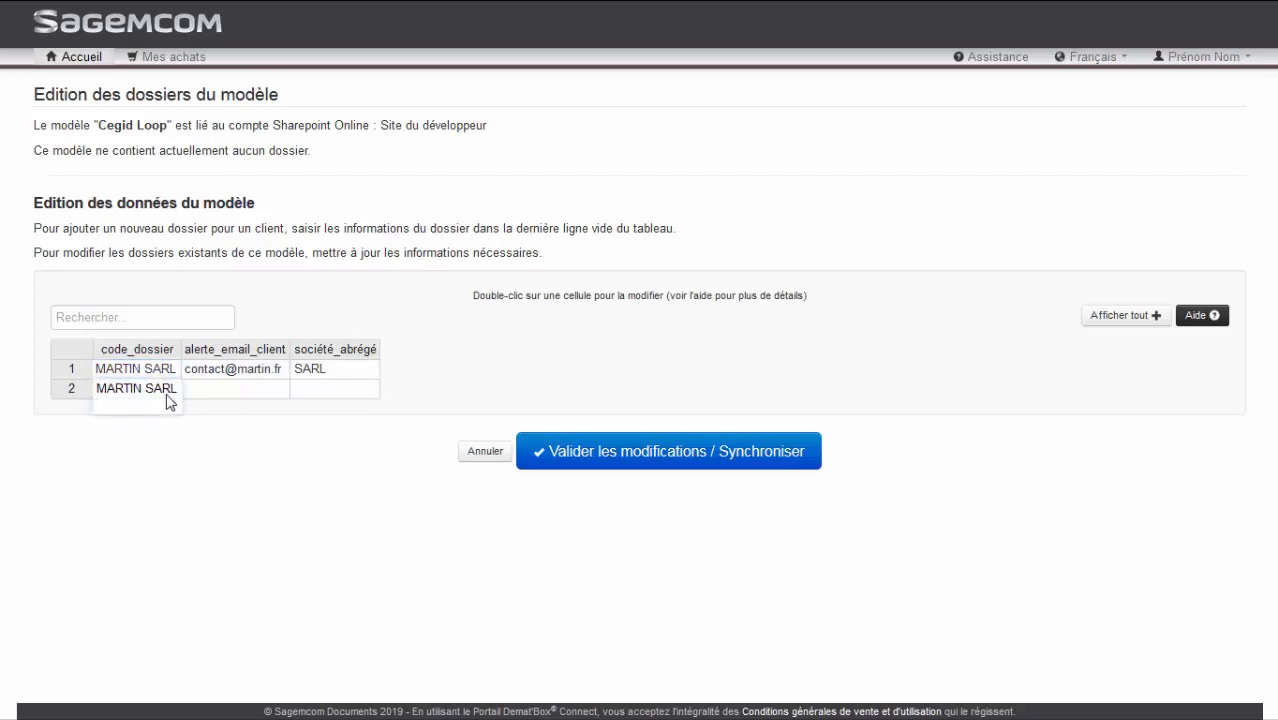
key("BackSpace")
key("BackSpace")
key("BackSpace")
key("BackSpace")
type("CI")
key("Tab")
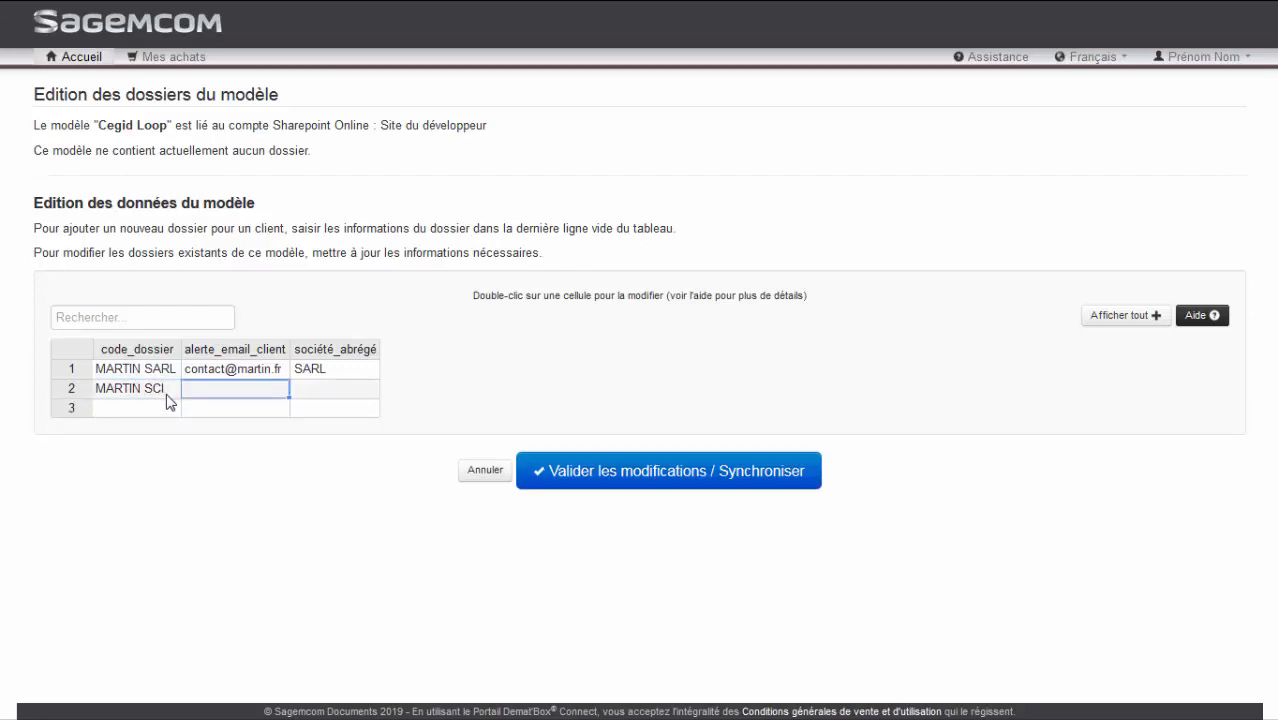
Fill the first folder's alert e-mail down to the MARTIN SCI row and set its short company name to SCI
left_click(272, 372)
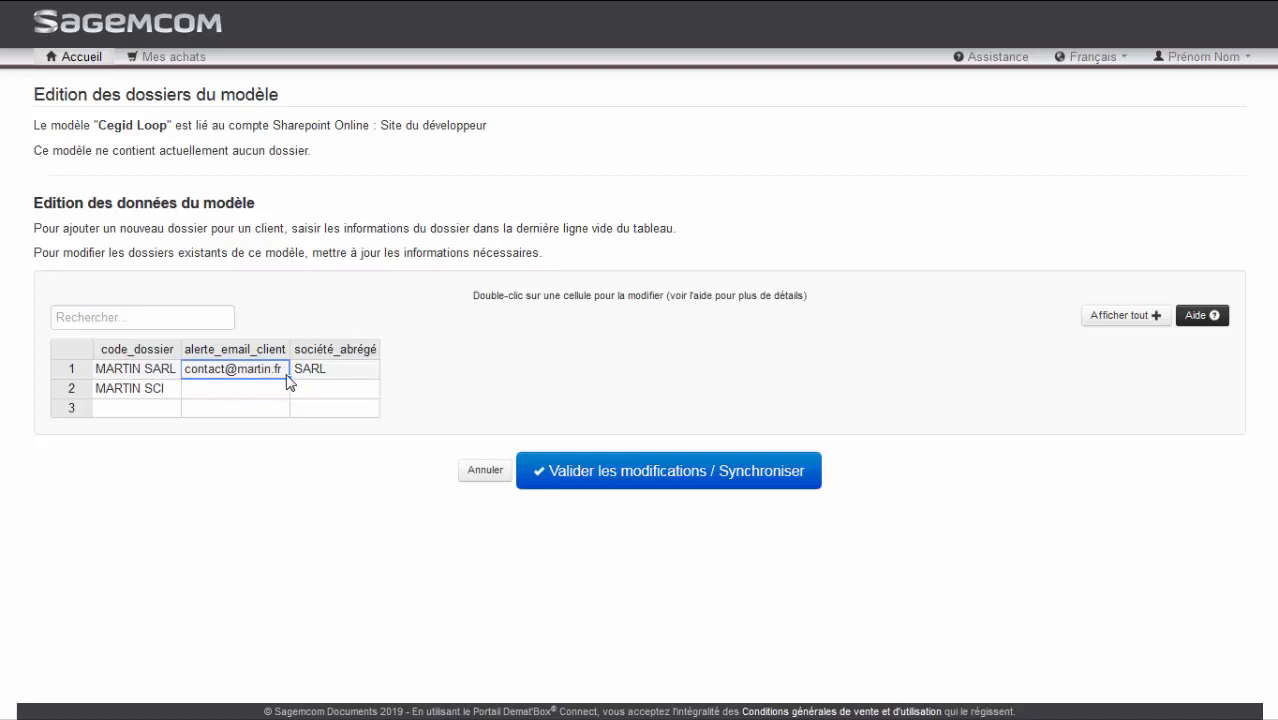
left_click_drag(288, 377, 287, 393)
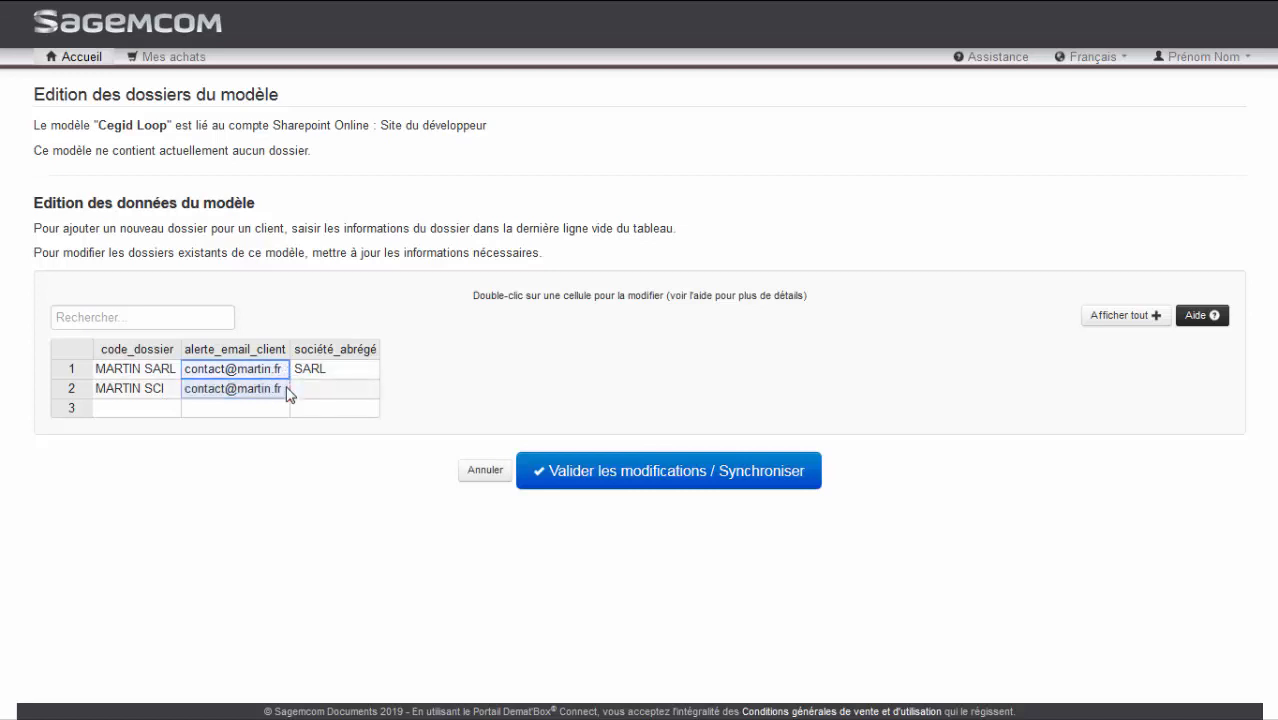
left_click(305, 391)
type("SCI")
key("Tab")
Add a third folder with only the client's surname as its code, and validate and synchronise the model's folders
type("DUPONT")
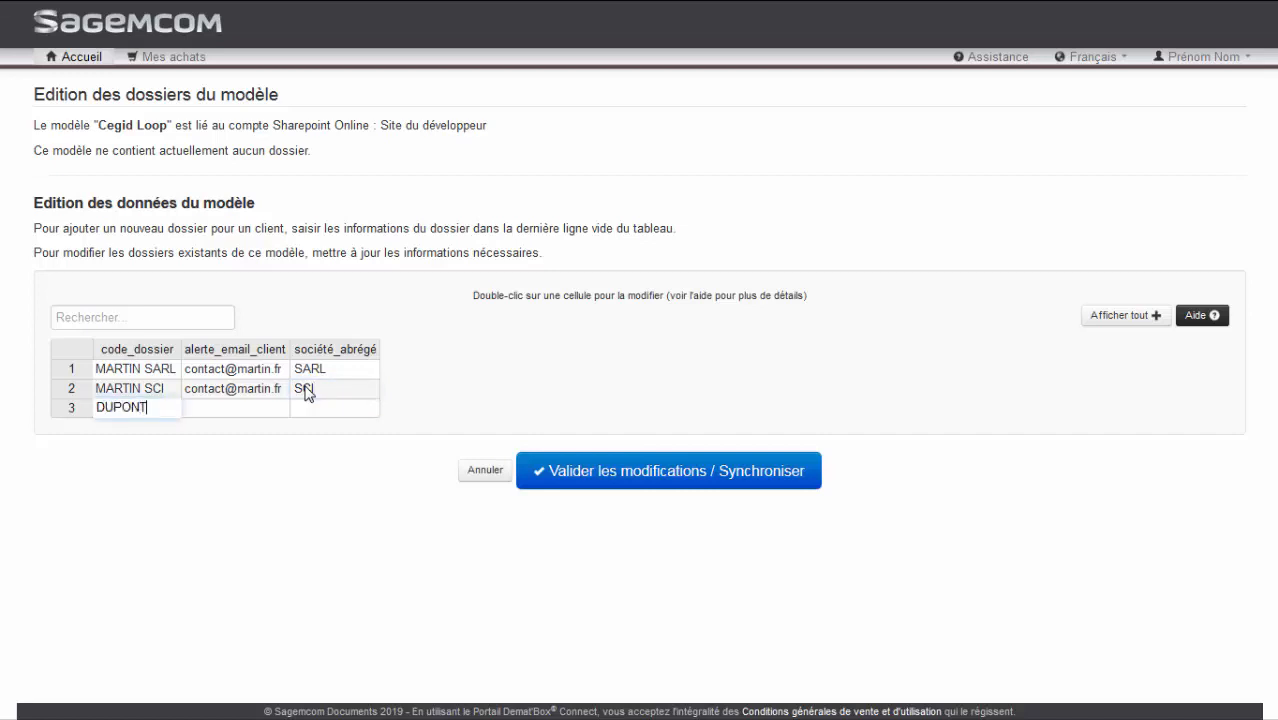
key("Tab")
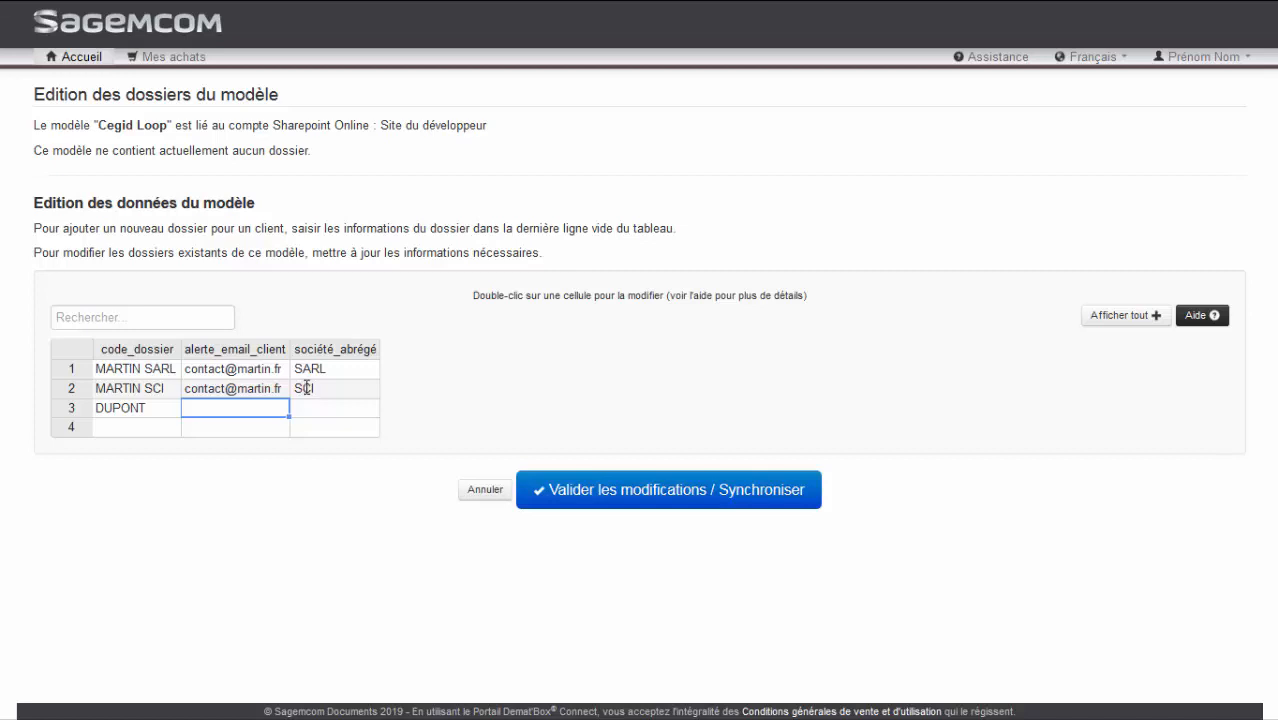
left_click(578, 497)
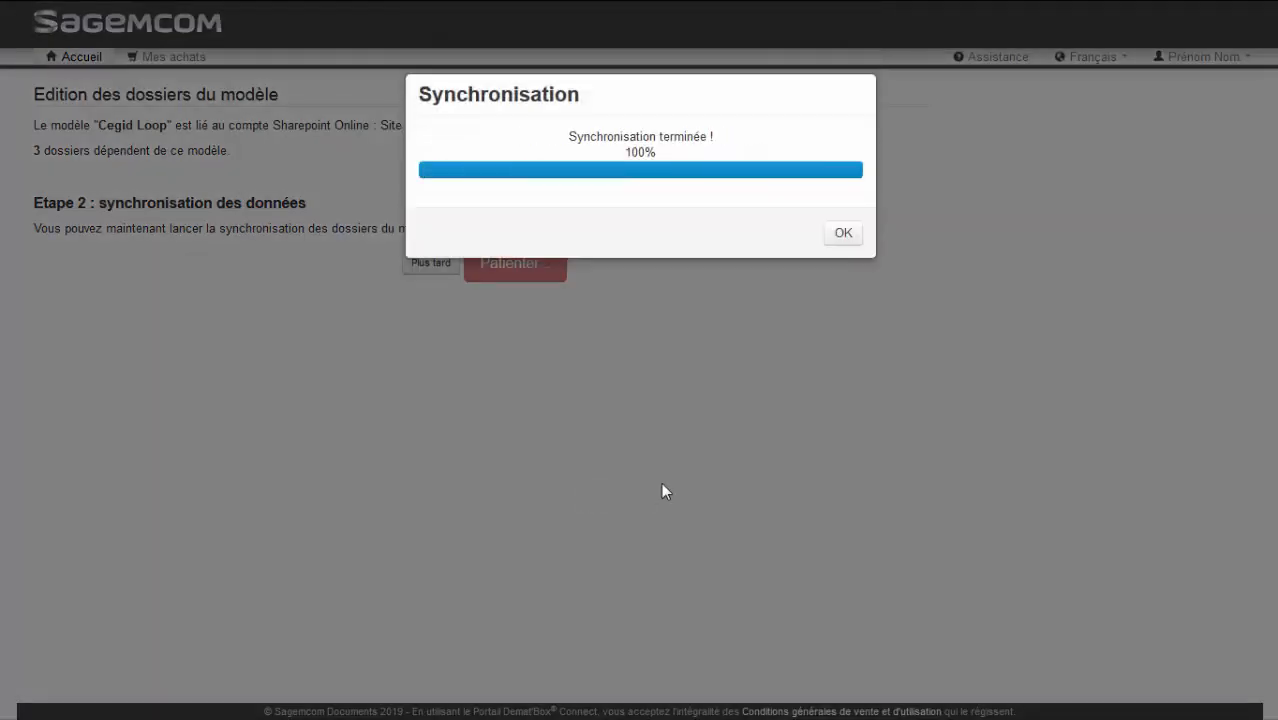
left_click(845, 236)
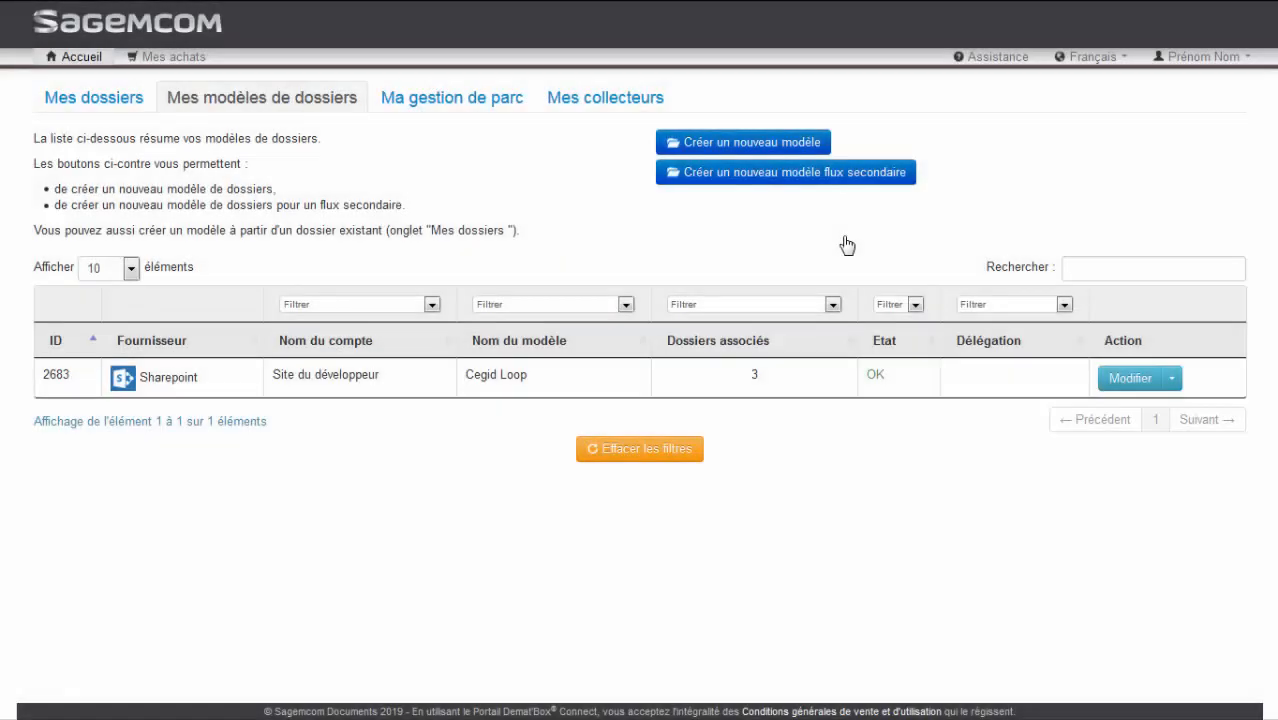
Pair the MARTIN SARL folder from the folder list with the Demat'Box by entering the scanner's six-digit pairing code
left_click(104, 105)
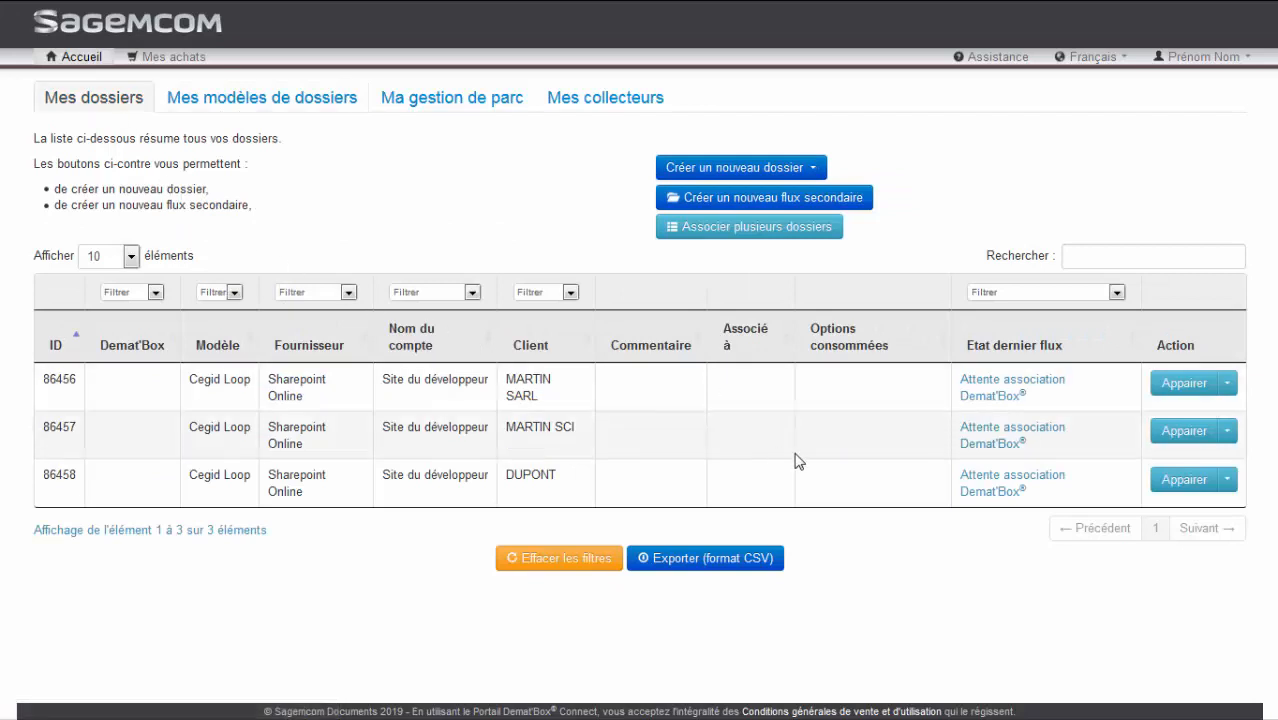
left_click(1193, 388)
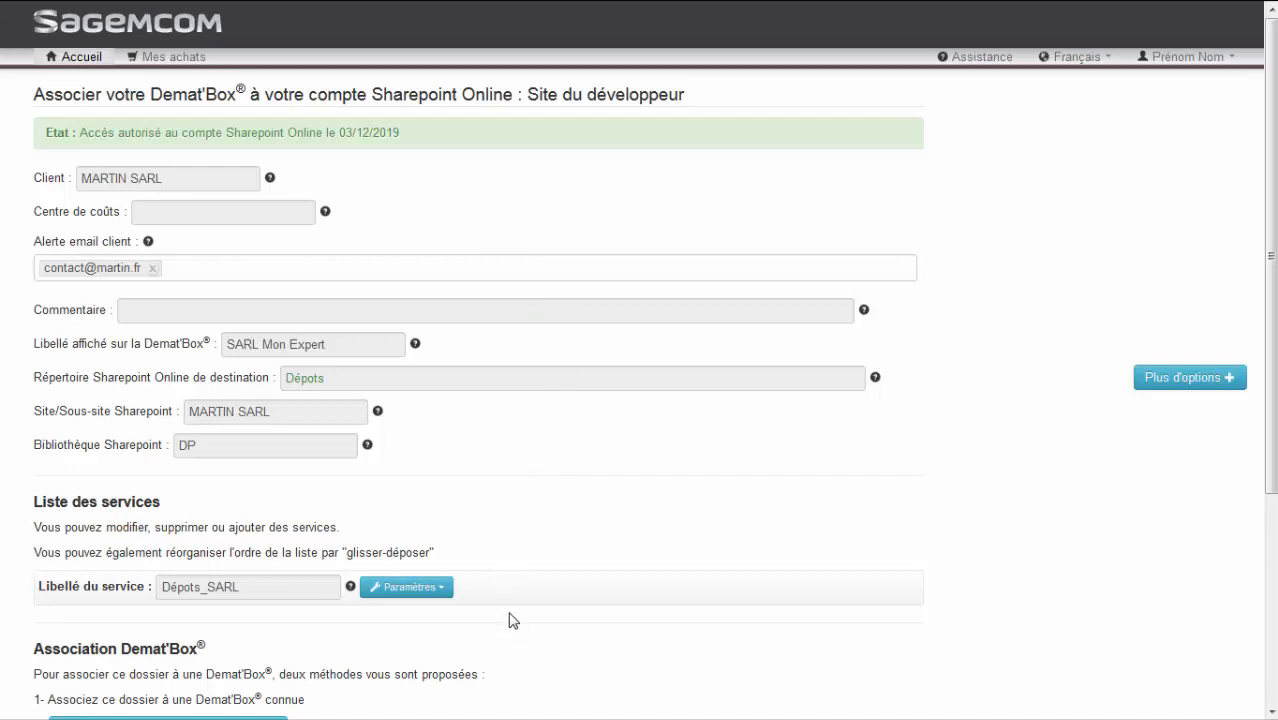
scroll(509, 620, "down", 3)
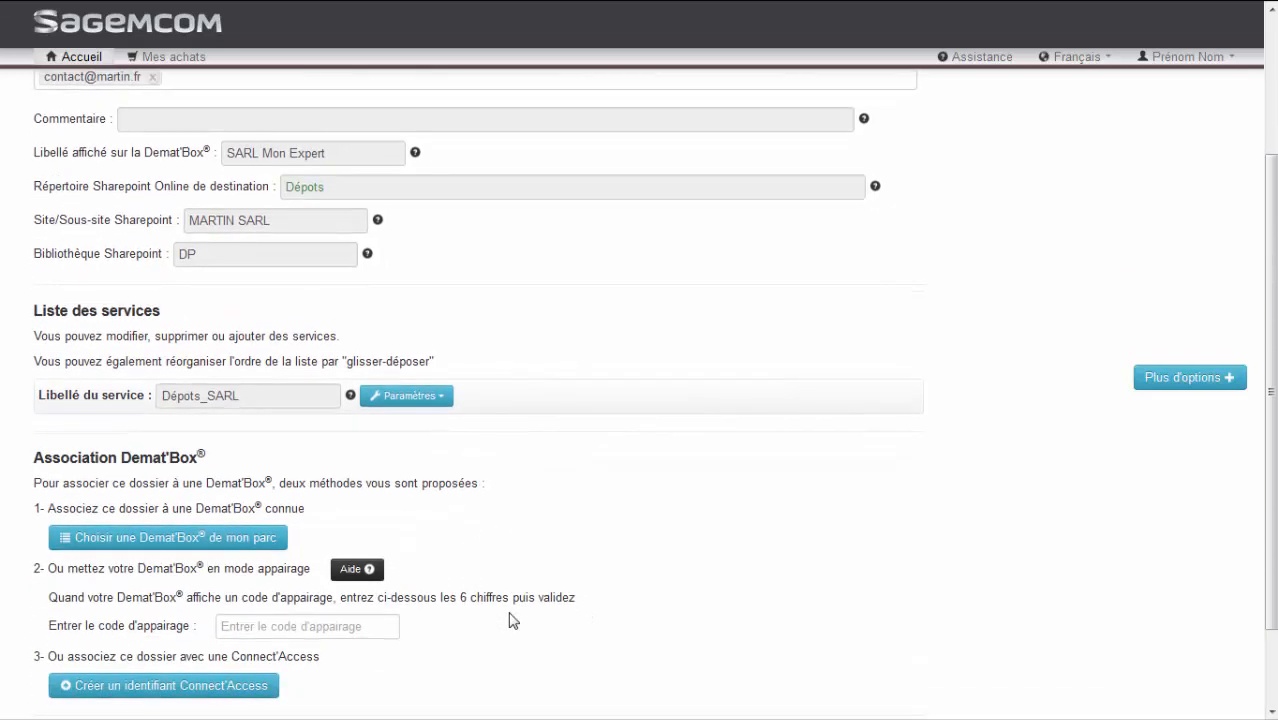
left_click(350, 620)
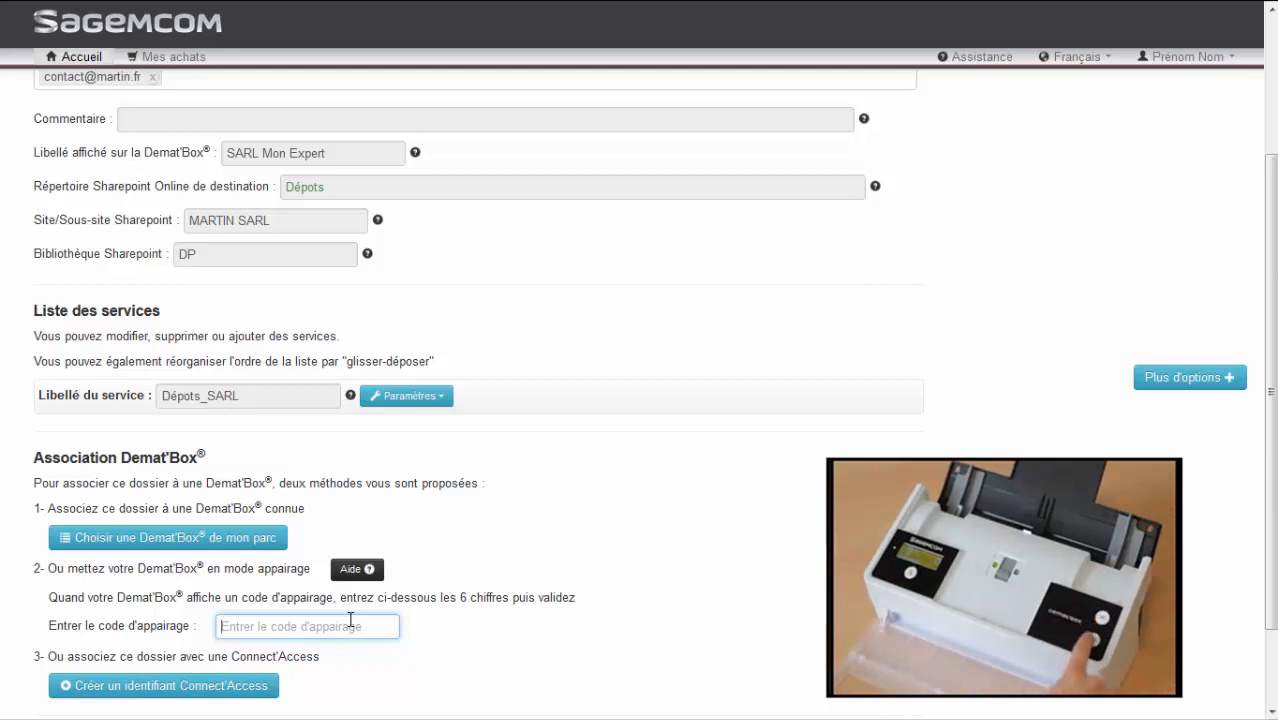
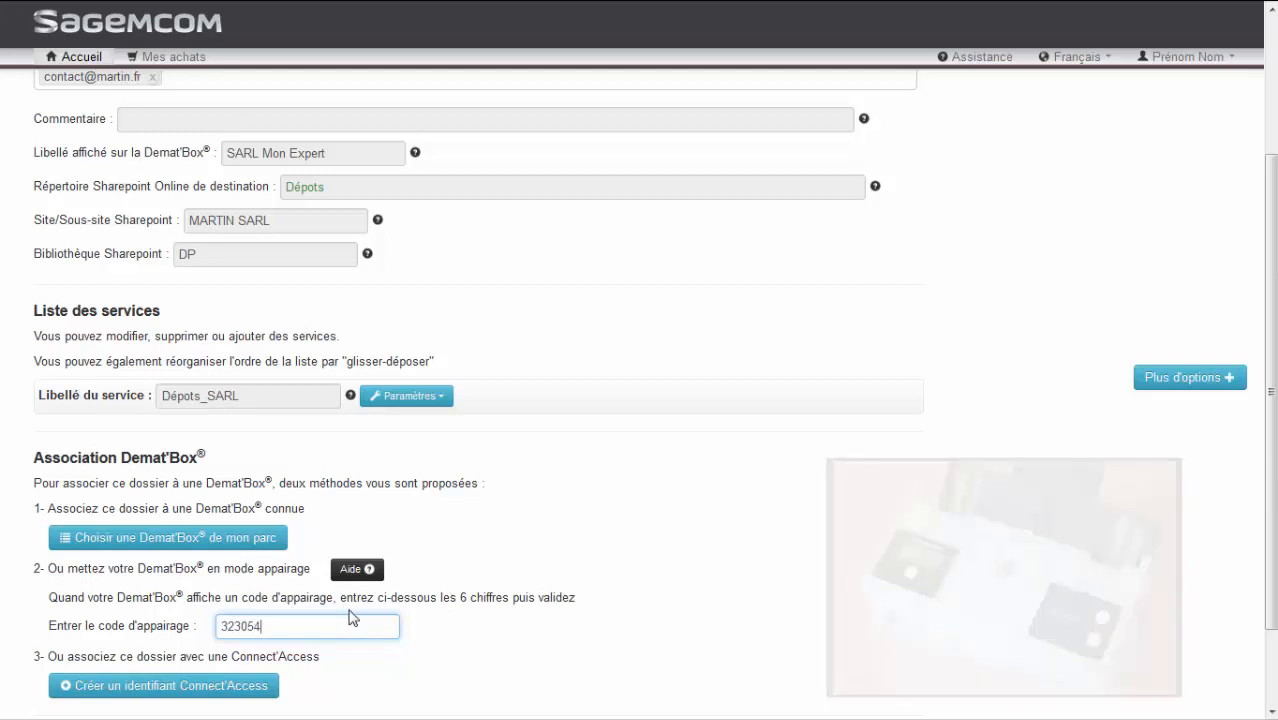
scroll(352, 618, "down", 1)
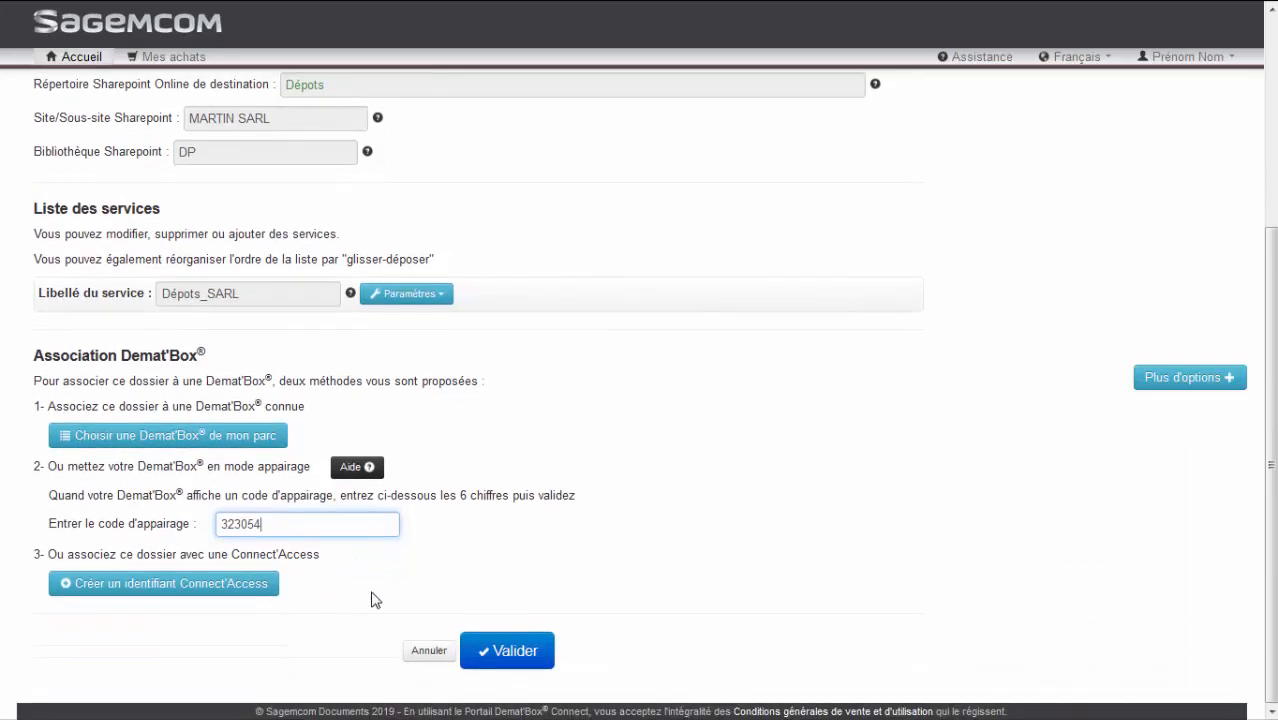
left_click(508, 650)
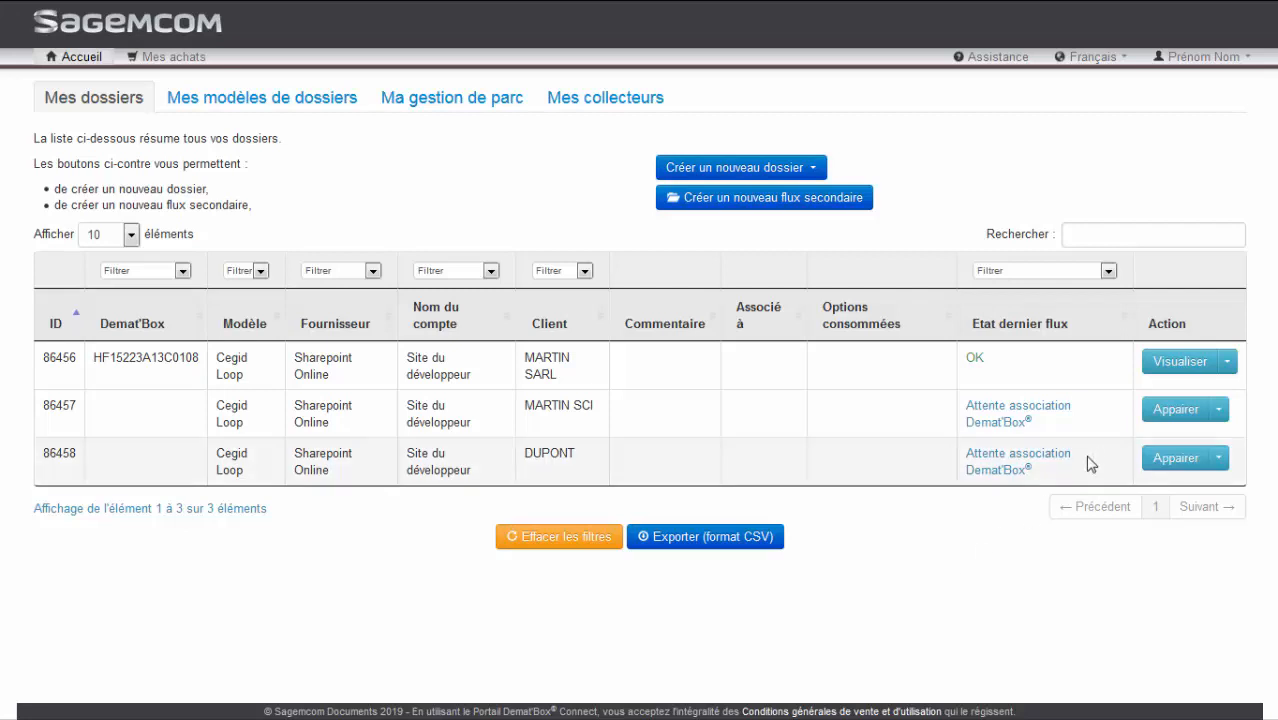
Pair the MARTIN SCI folder with the known Demat'Box already used by MARTIN SARL, chosen from the fleet, and validate
left_click(1165, 412)
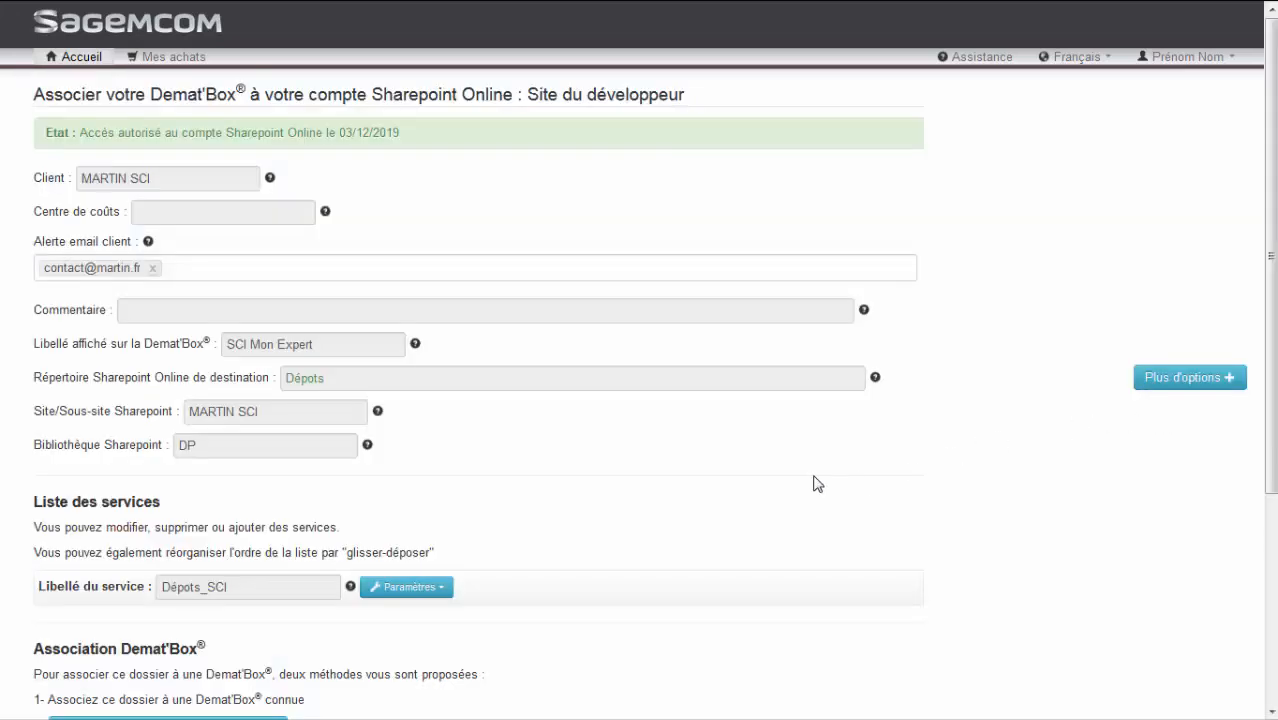
scroll(815, 482, "down", 2)
scroll(815, 483, "down", 1)
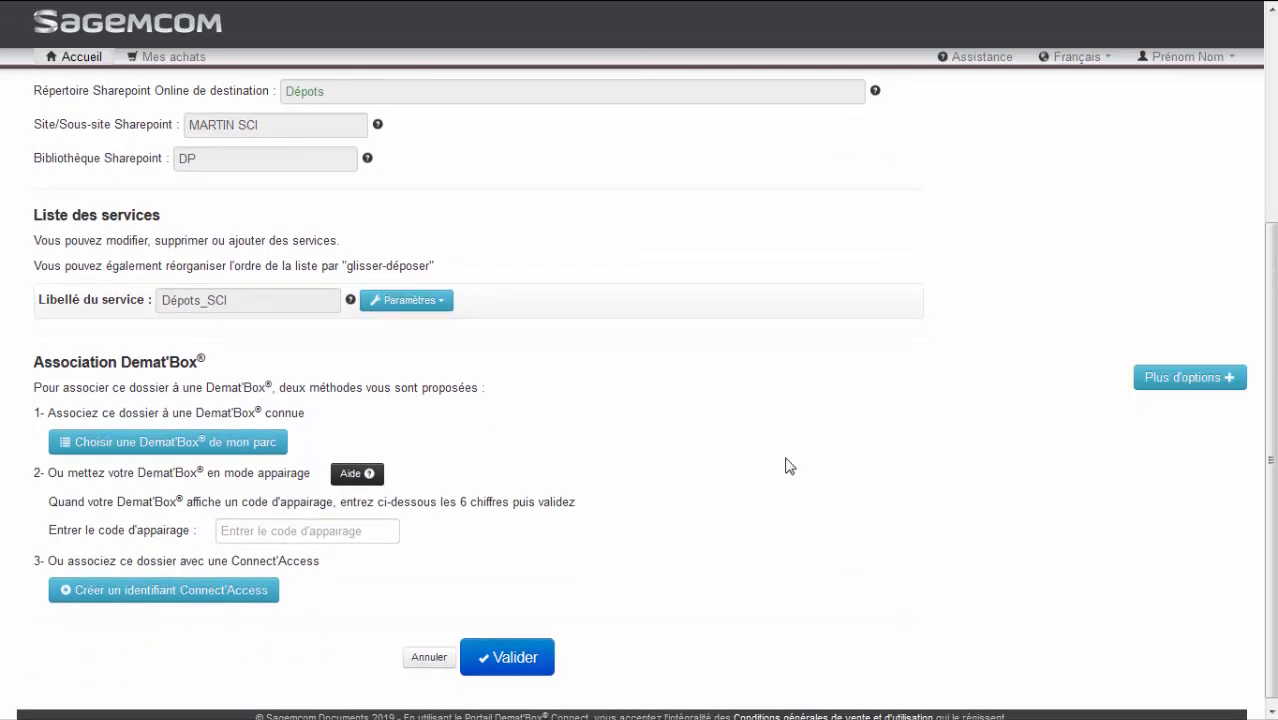
left_click(252, 451)
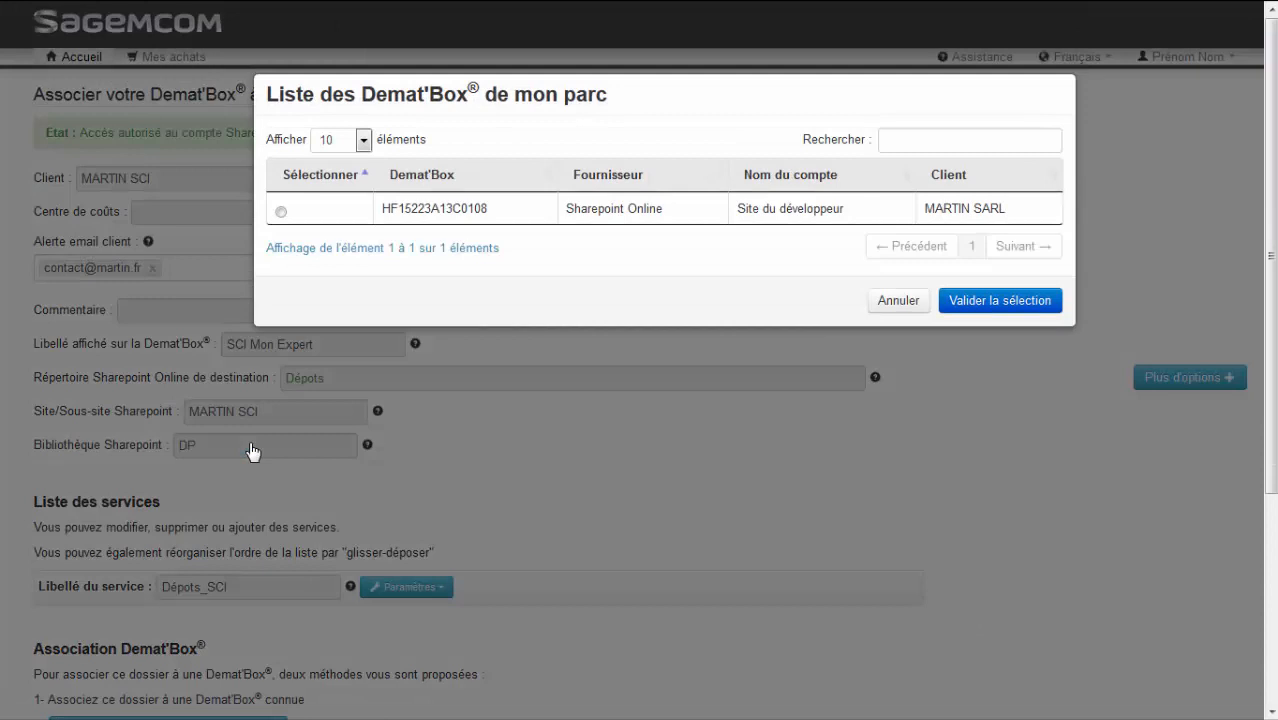
left_click(904, 140)
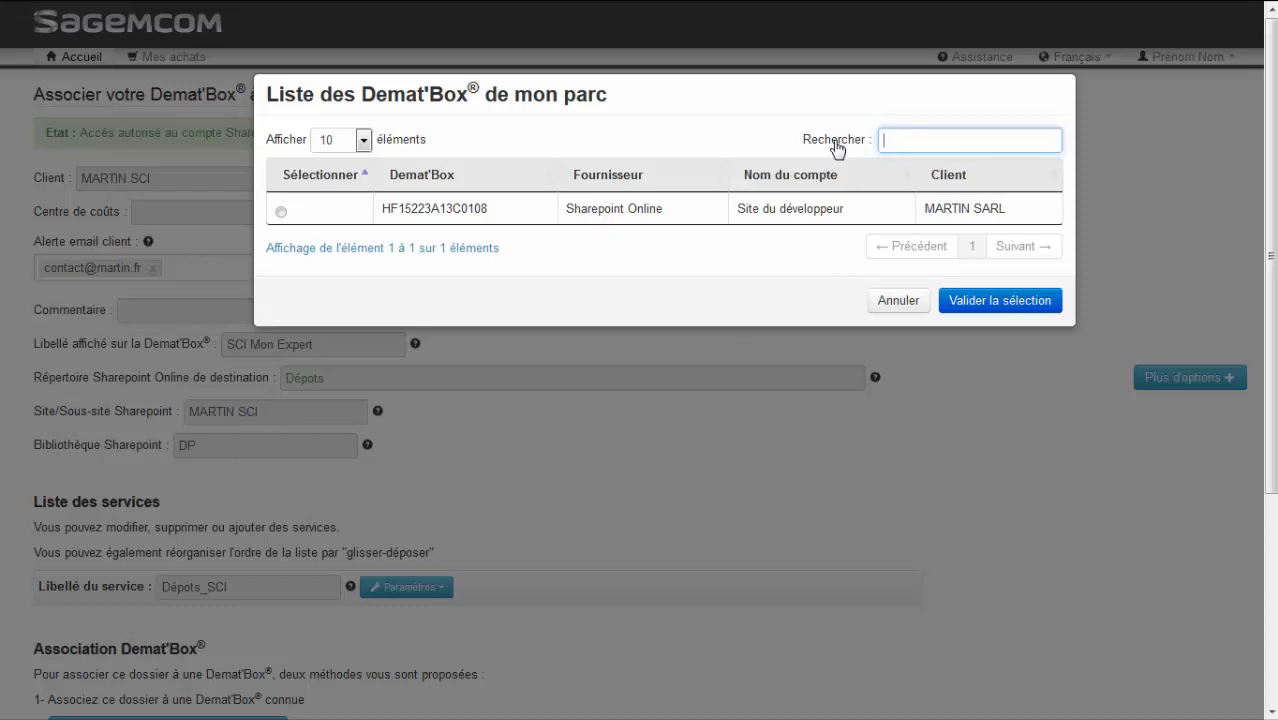
left_click(281, 212)
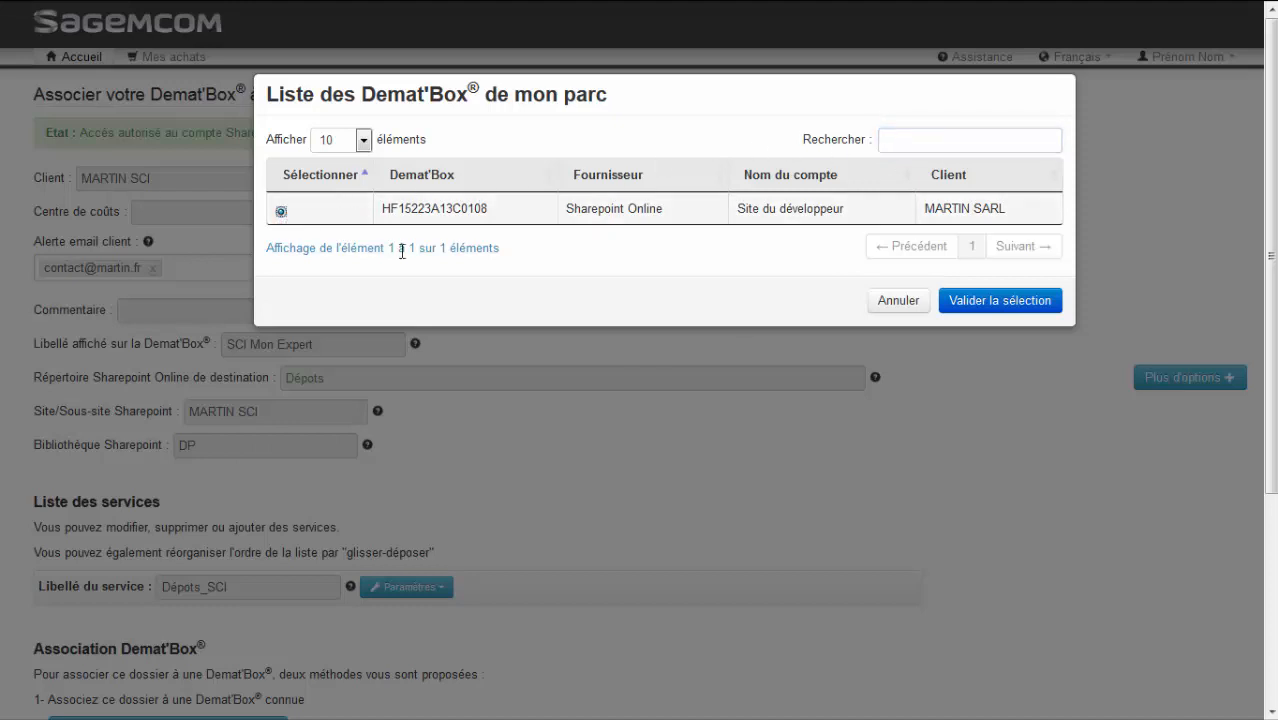
left_click(990, 303)
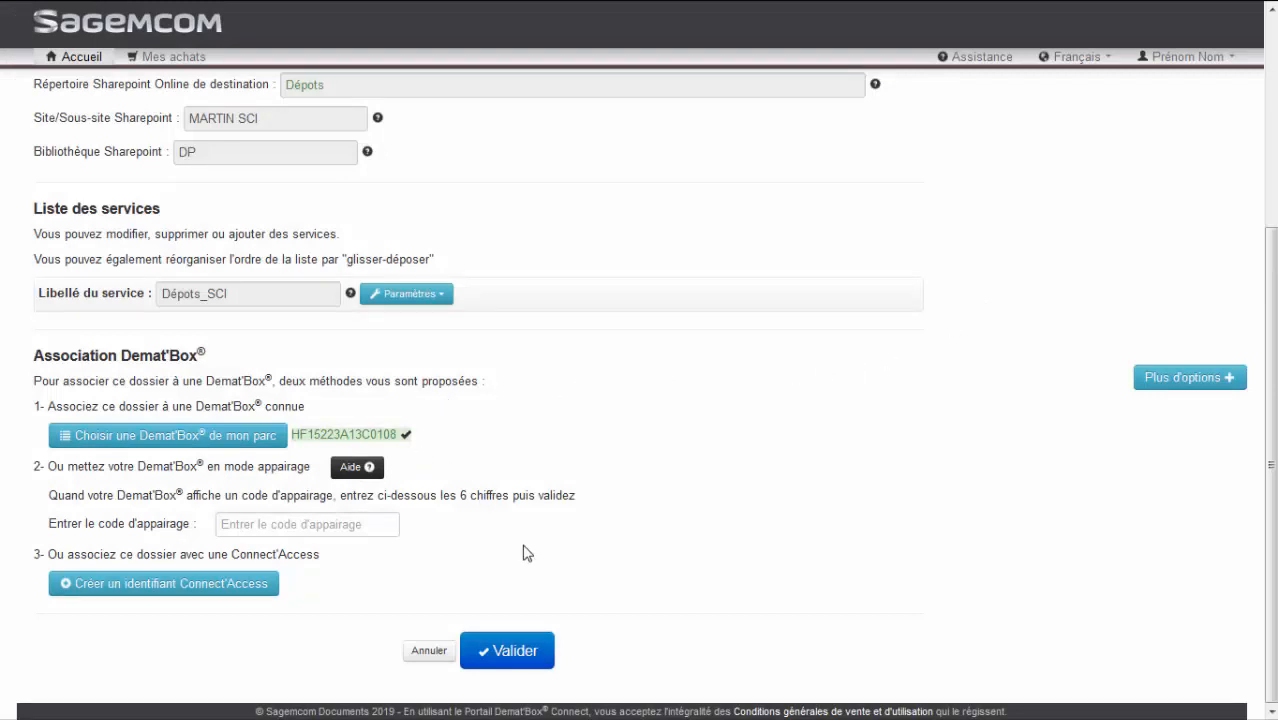
left_click(508, 650)
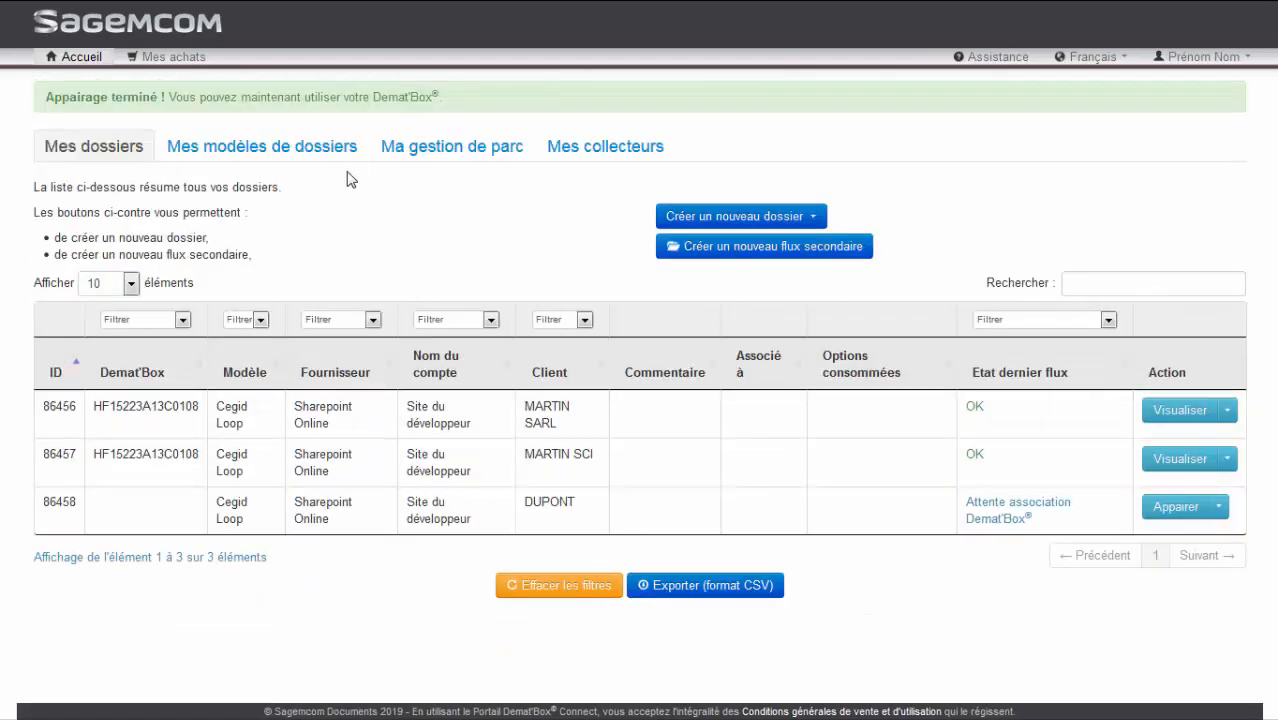
Add two folders to the Cegid Loop model with only the clients' surnames as codes, and validate and synchronise them
left_click(338, 147)
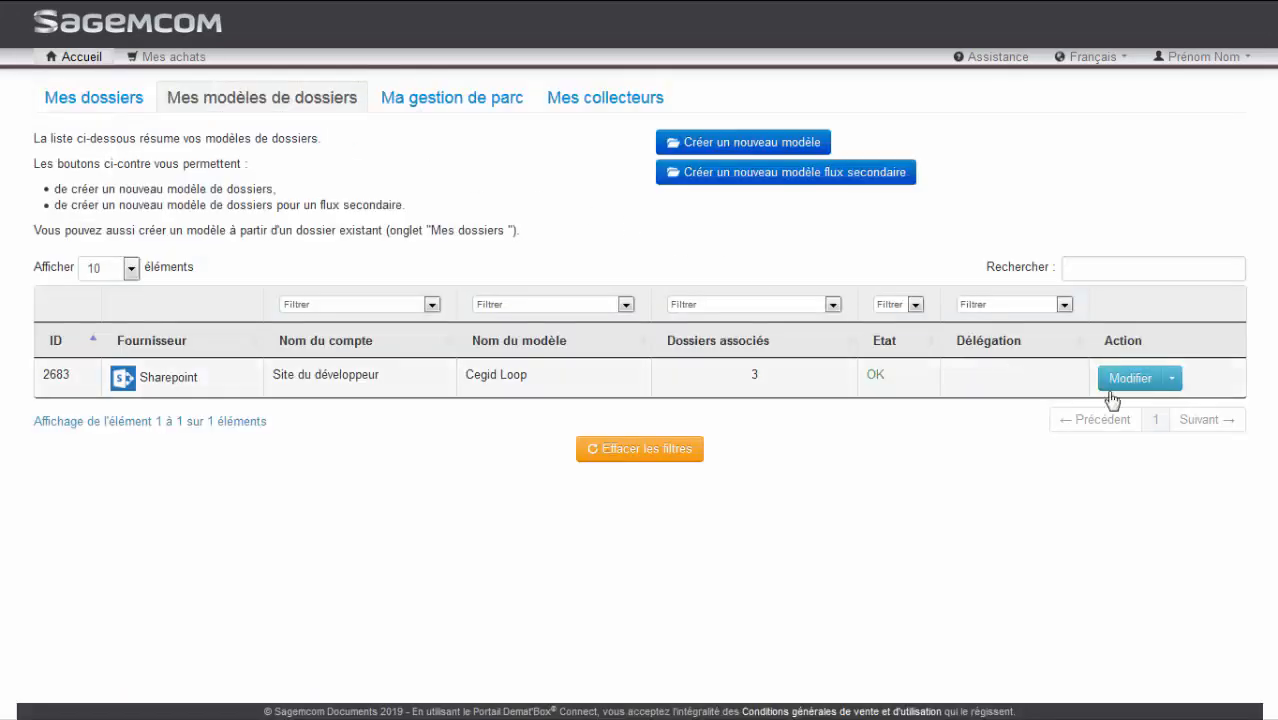
left_click(1172, 380)
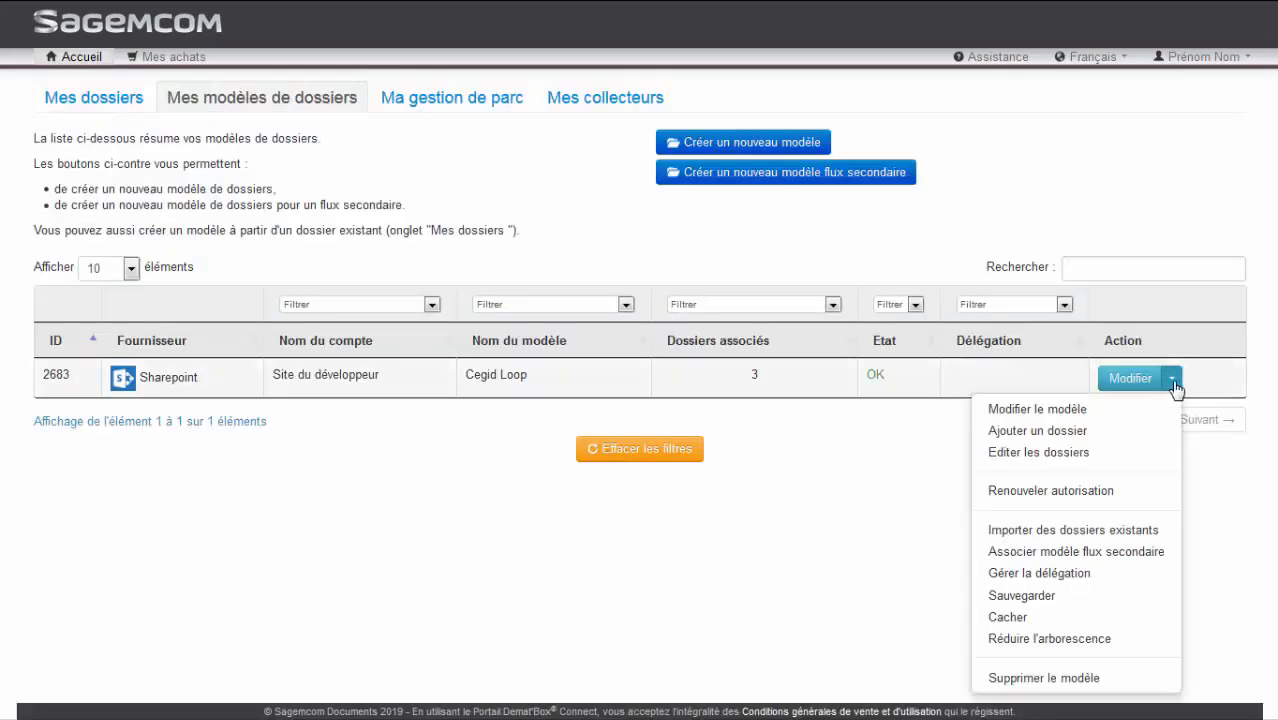
left_click(1168, 452)
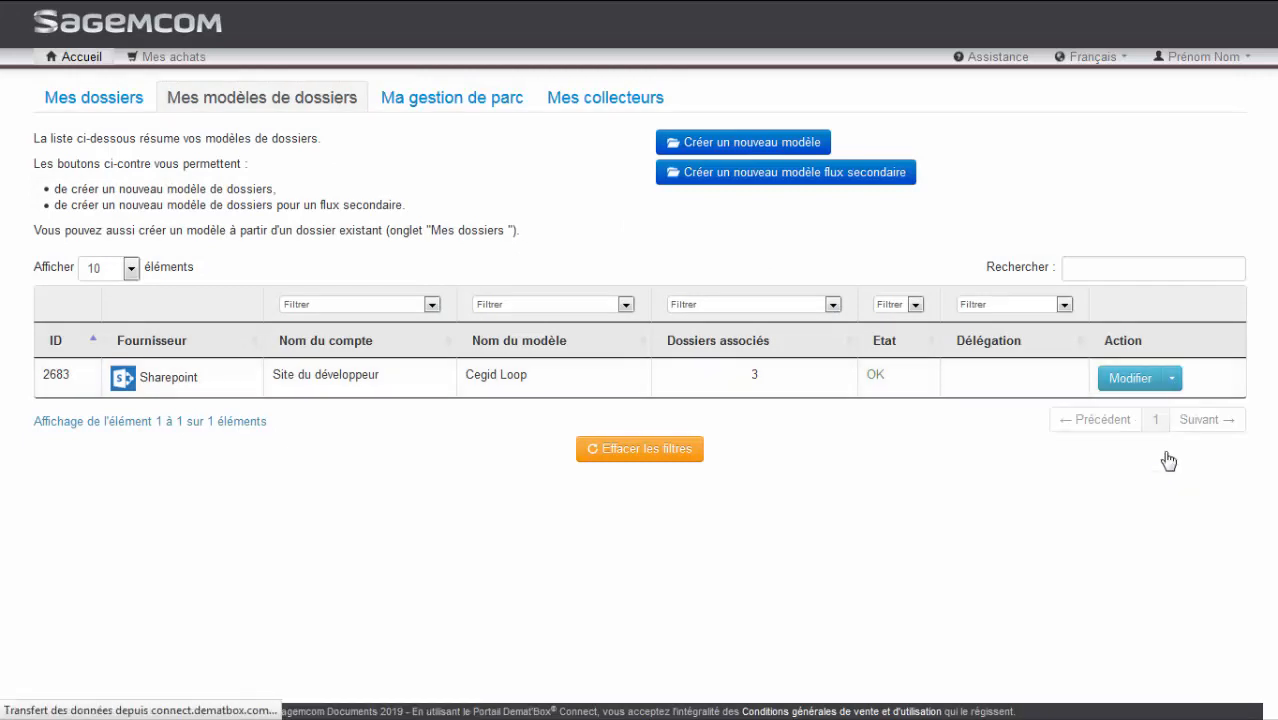
double_click(140, 427)
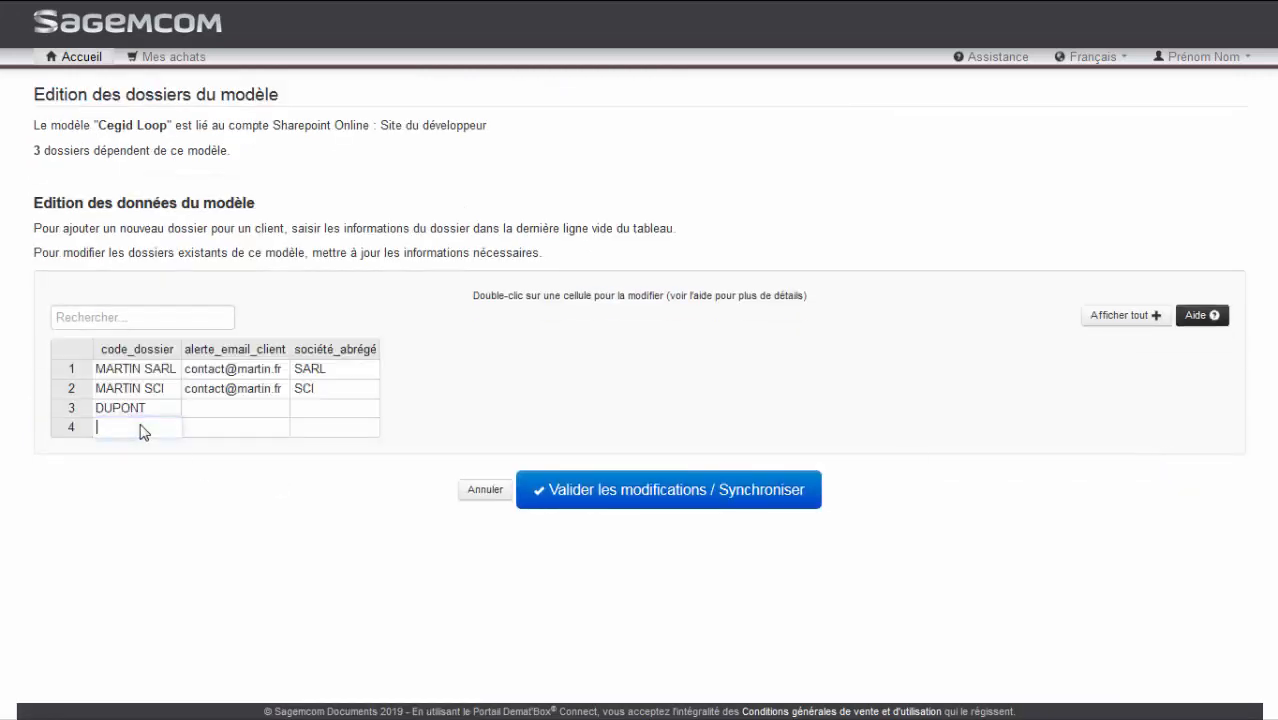
type("D")
key("Return")
type("GILLES")
key("Tab")
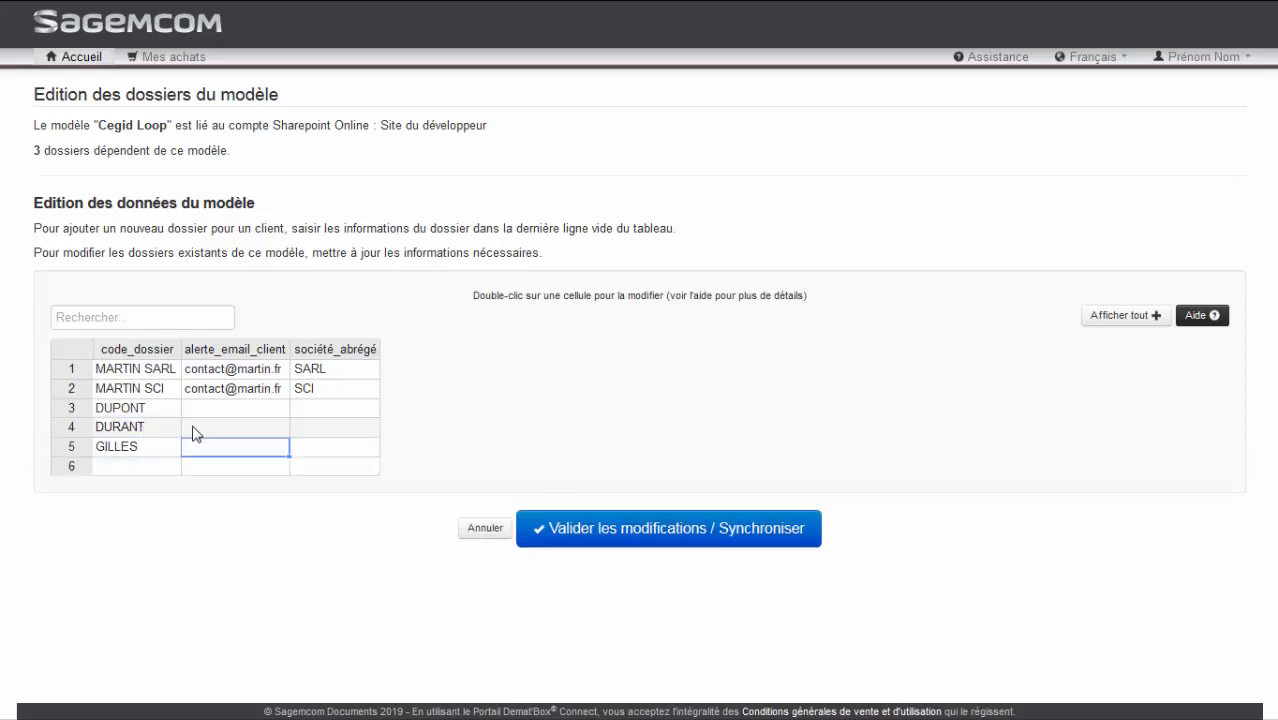
left_click(578, 530)
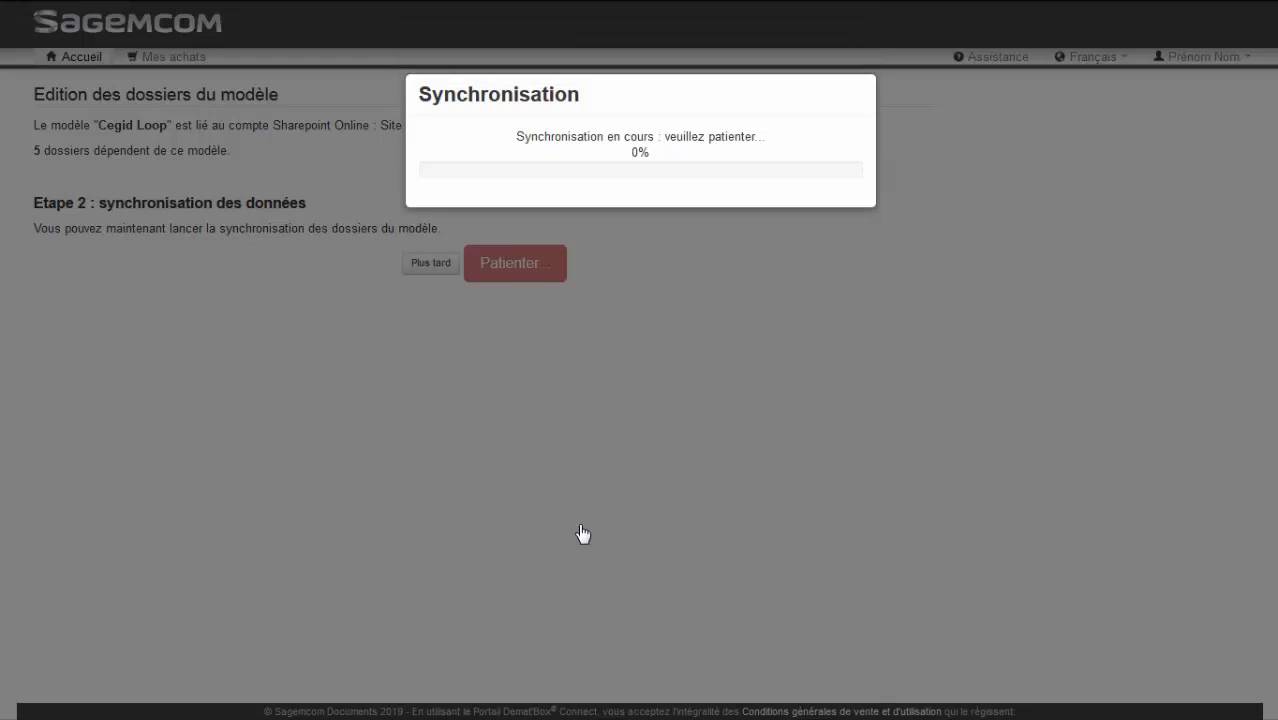
left_click(841, 235)
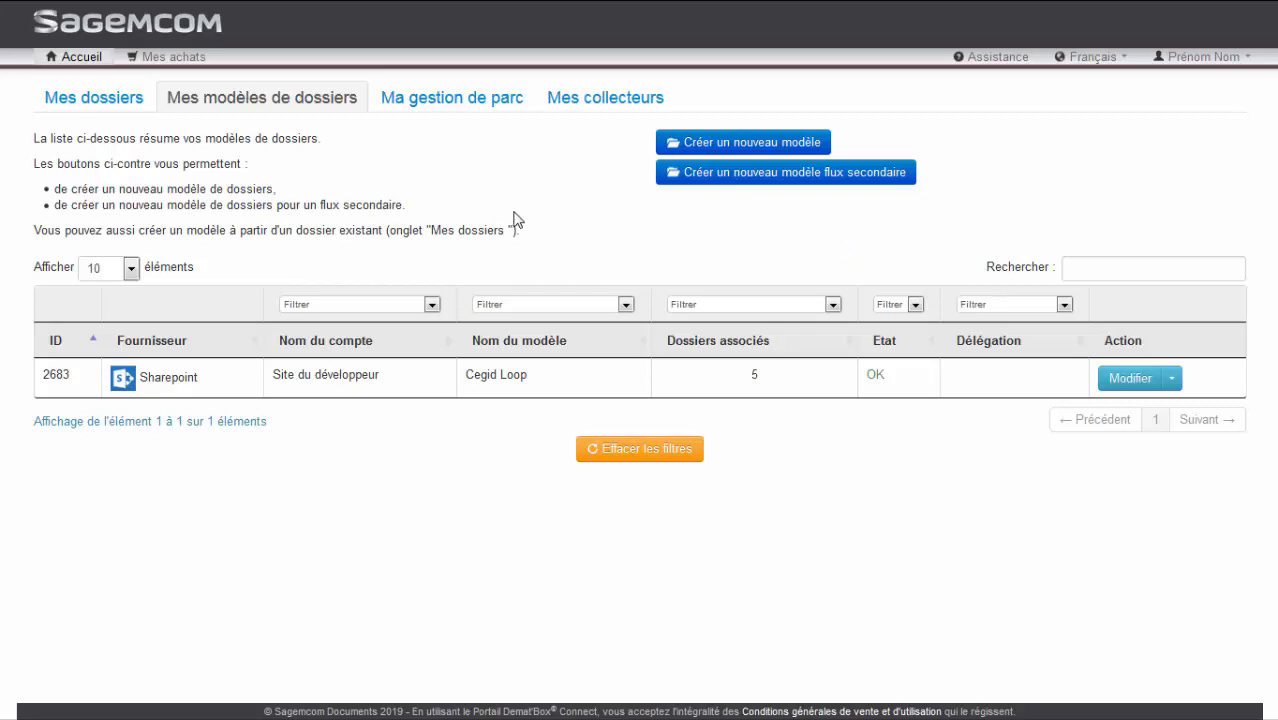
Delete the last unpaired client folder from the folder list and confirm its removal
left_click(113, 104)
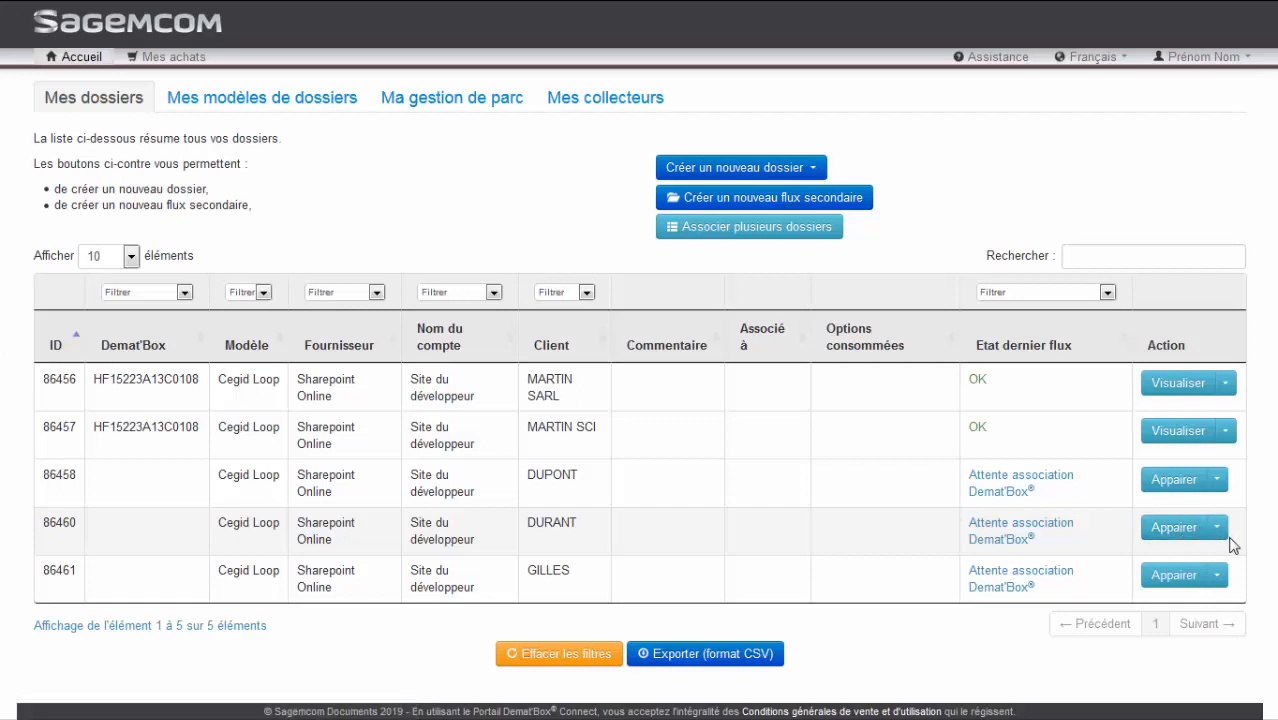
left_click(1219, 575)
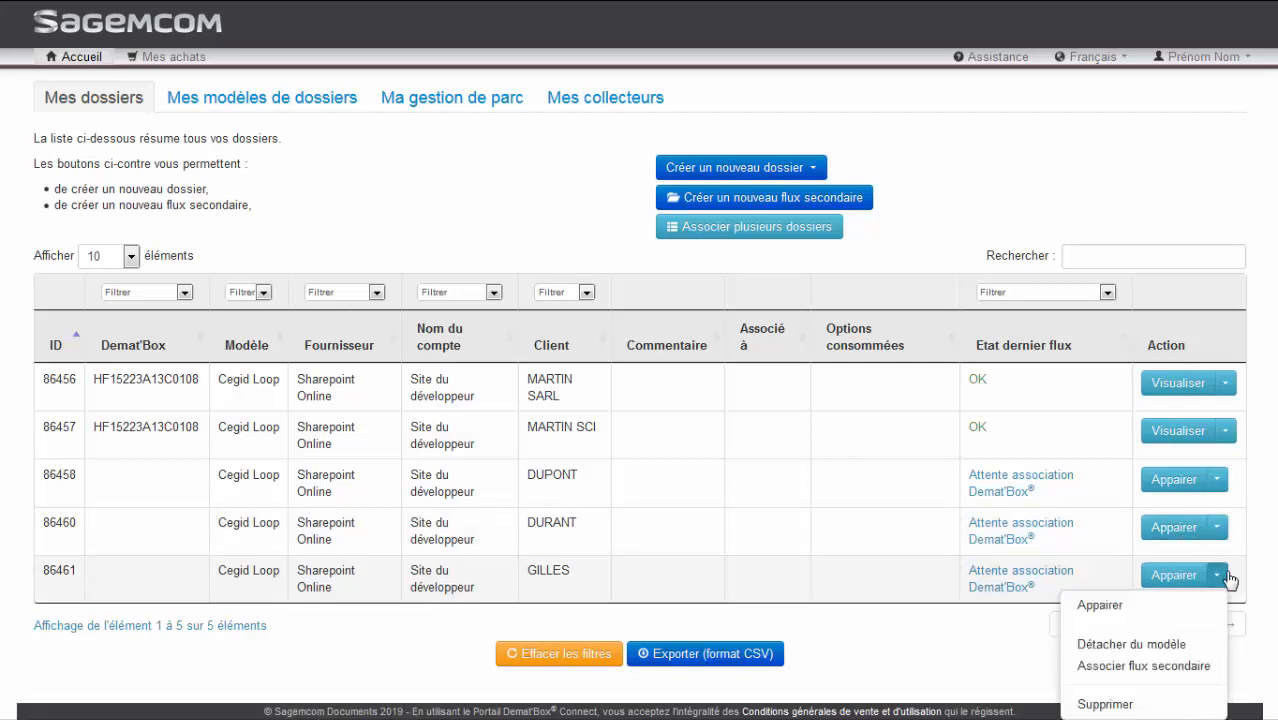
left_click(1106, 704)
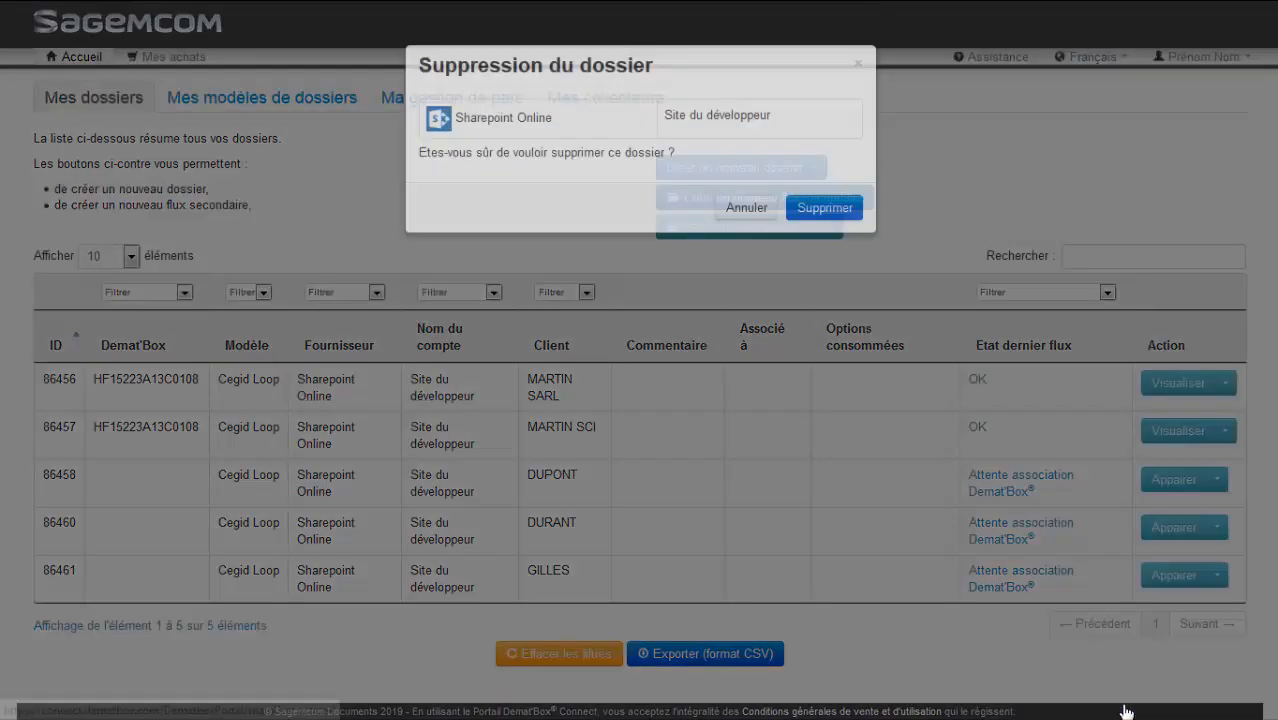
left_click(829, 238)
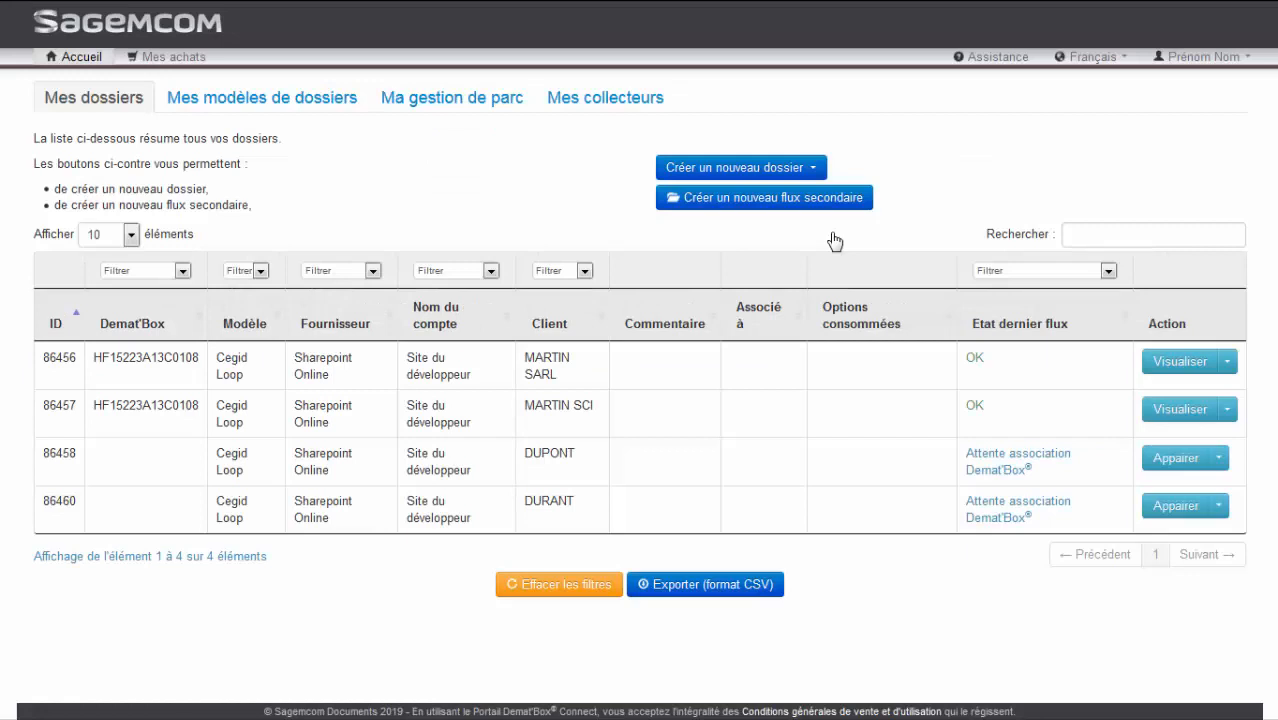
Check the Cegid Loop entry among the folder models, and search the folder list for the third client's surname before clearing the search
left_click(316, 110)
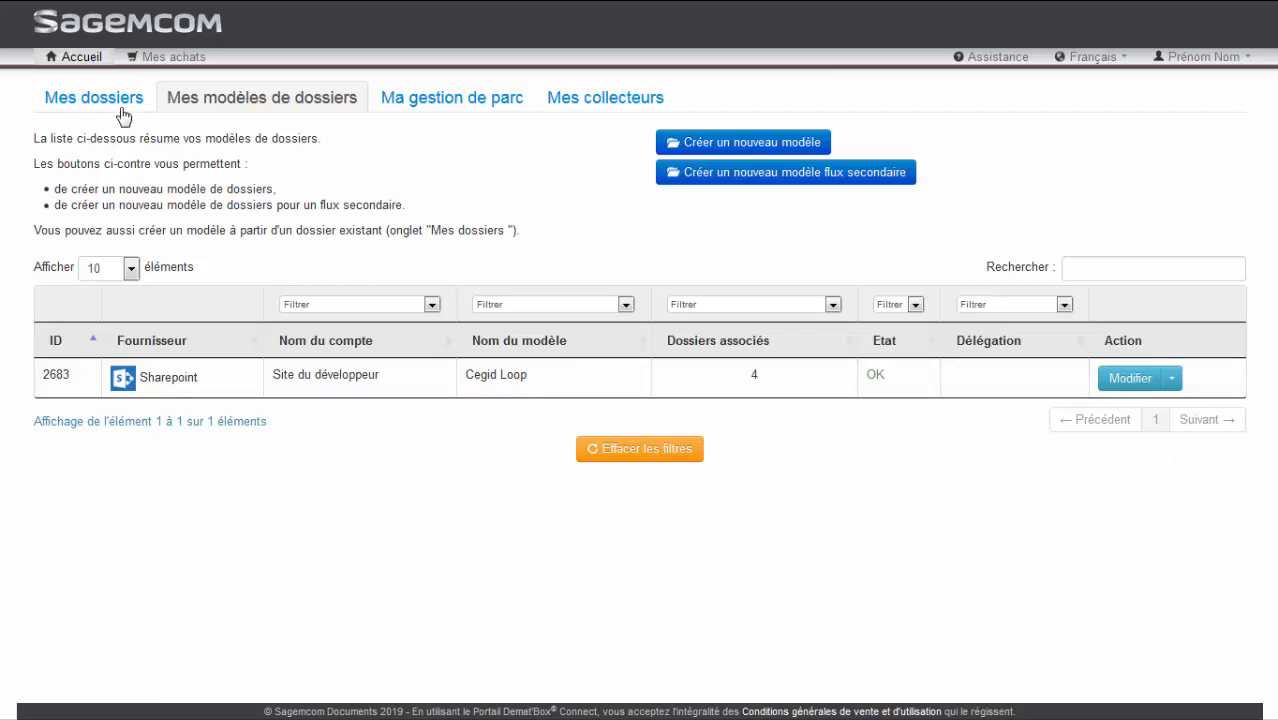
left_click(95, 98)
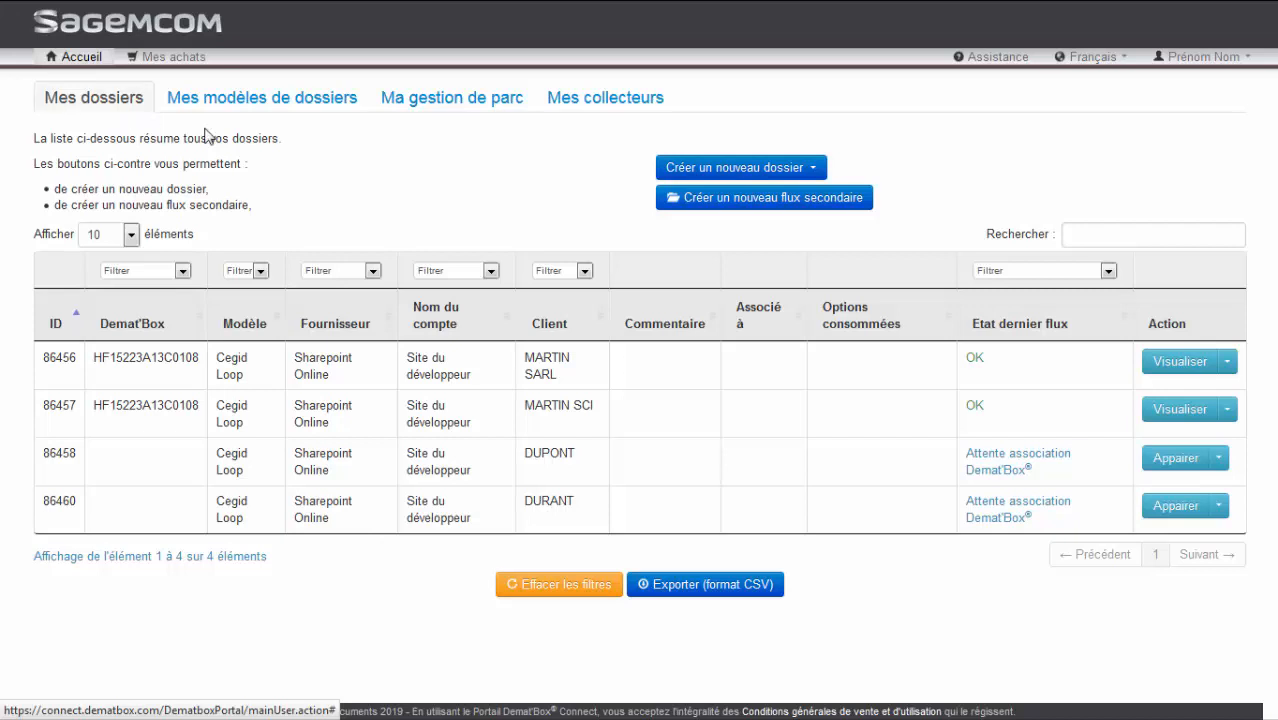
left_click(1094, 232)
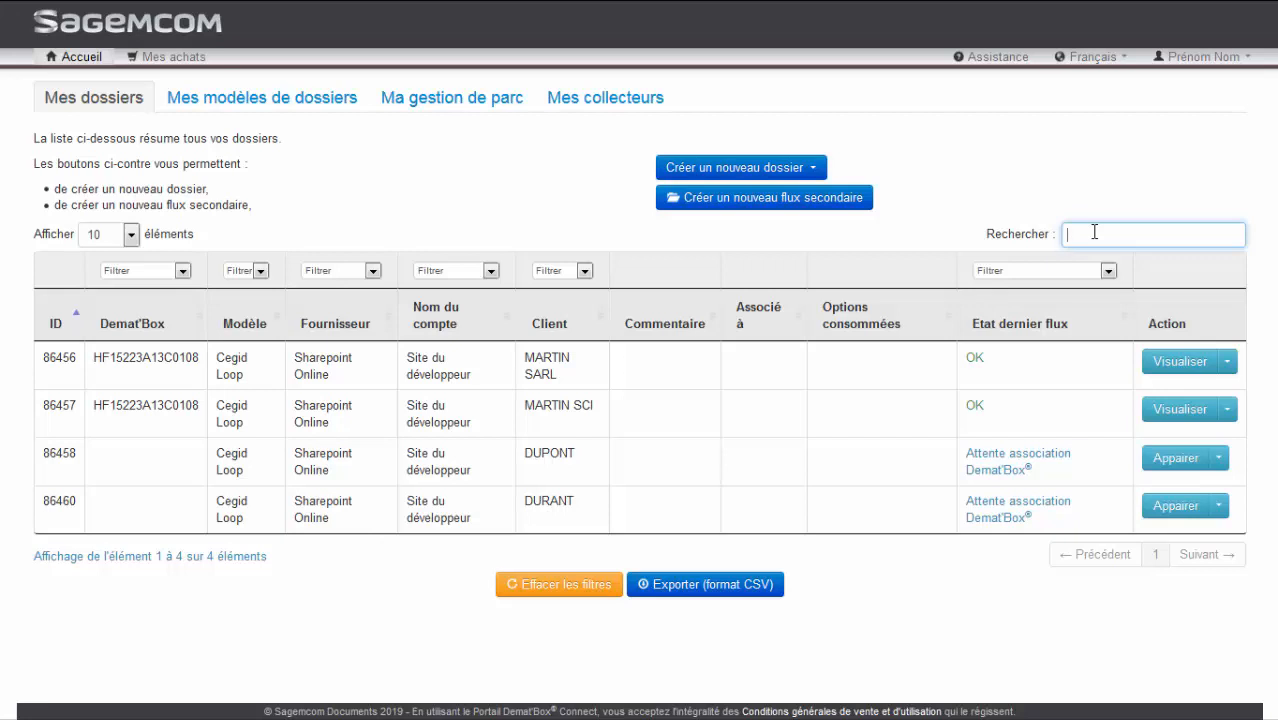
type("DUPONT")
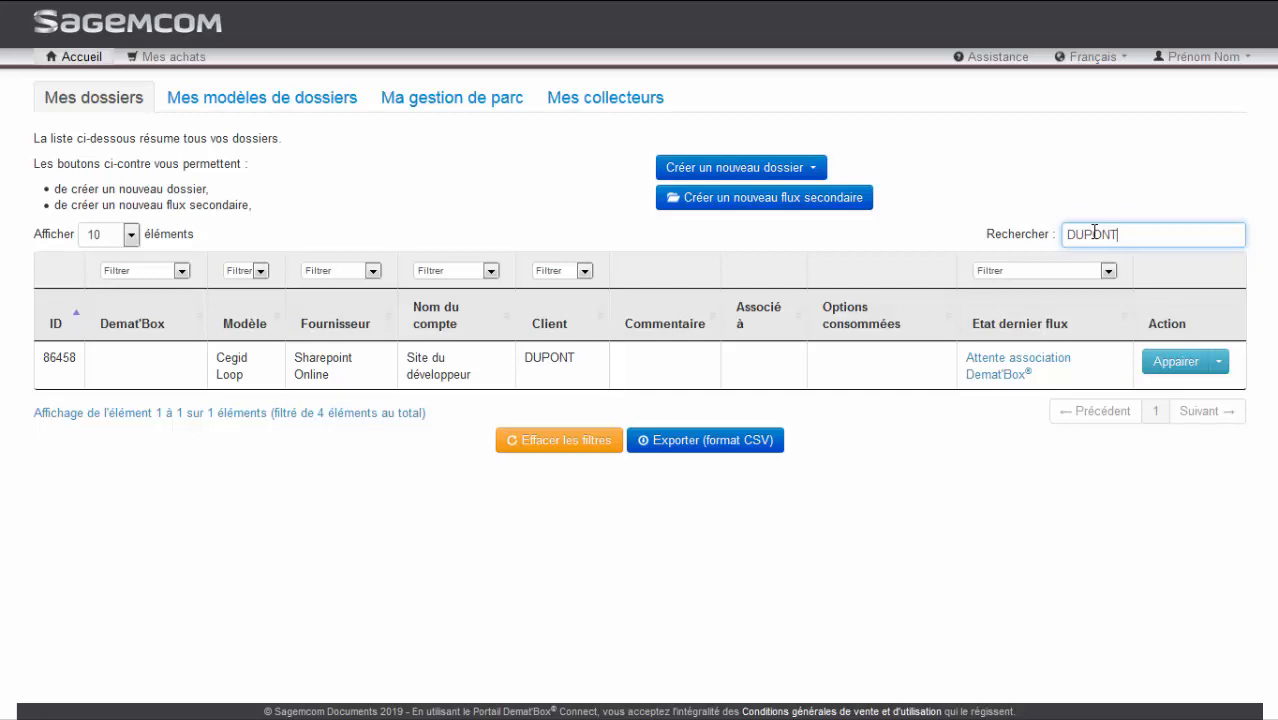
key("BackSpace")
key("BackSpace")
key("BackSpace")
key("BackSpace")
key("BackSpace")
key("BackSpace")
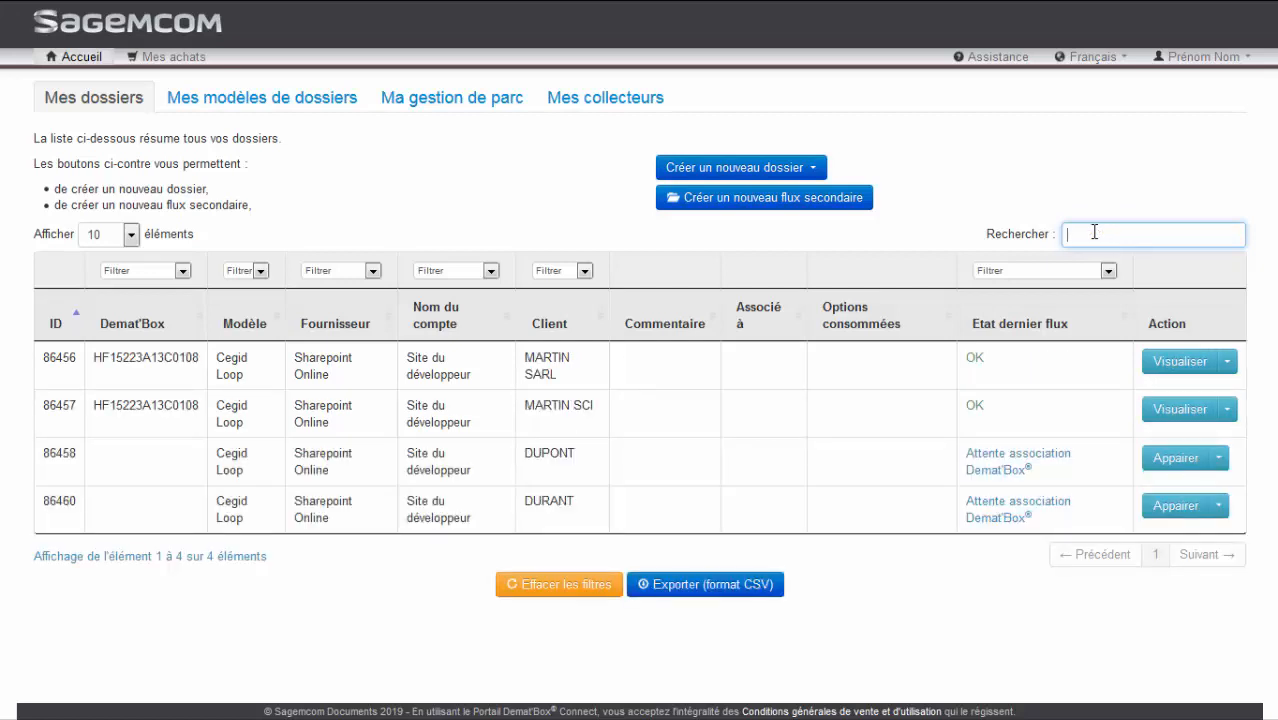
Filter the folder list by the client MARTIN SARL and clear the filters
left_click(584, 270)
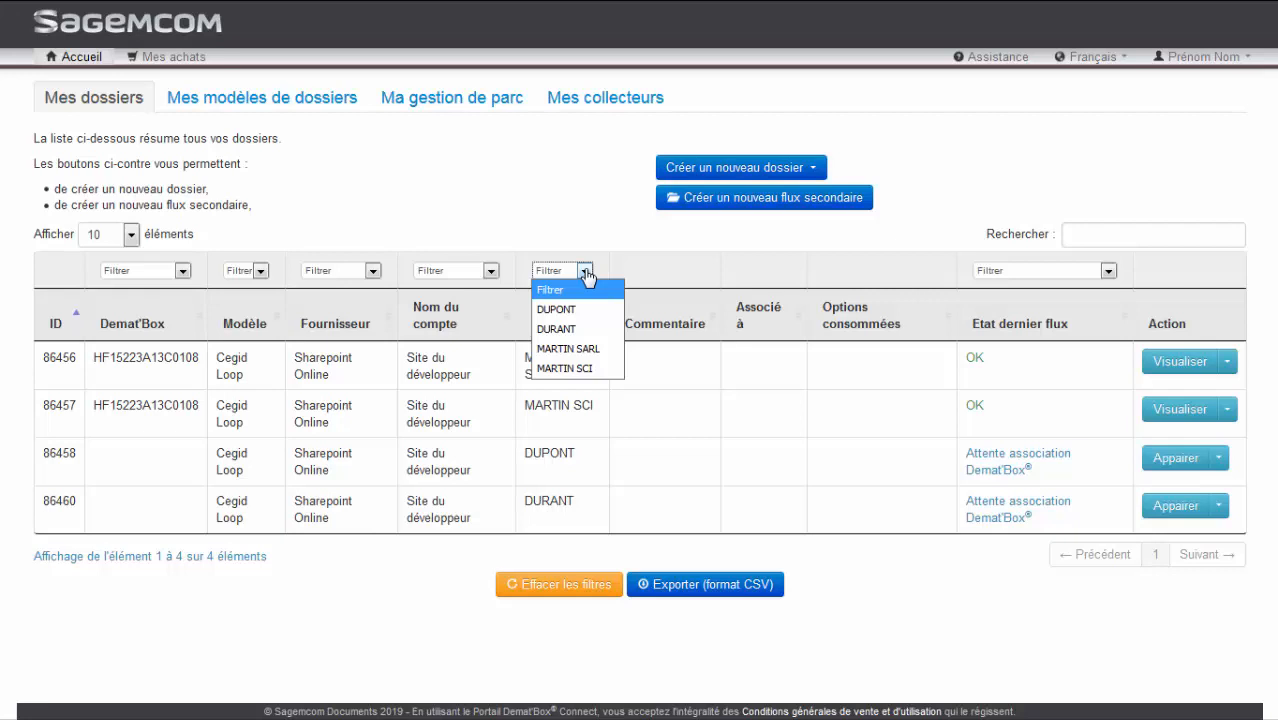
left_click(592, 349)
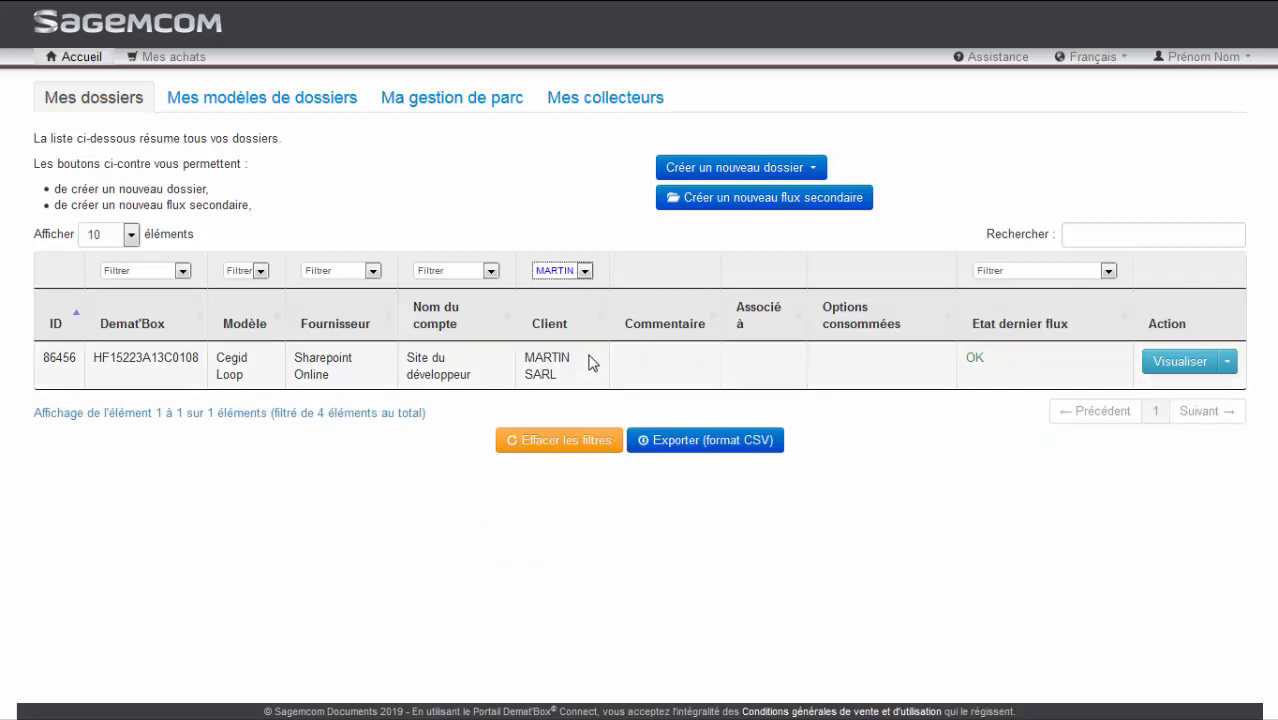
left_click(577, 446)
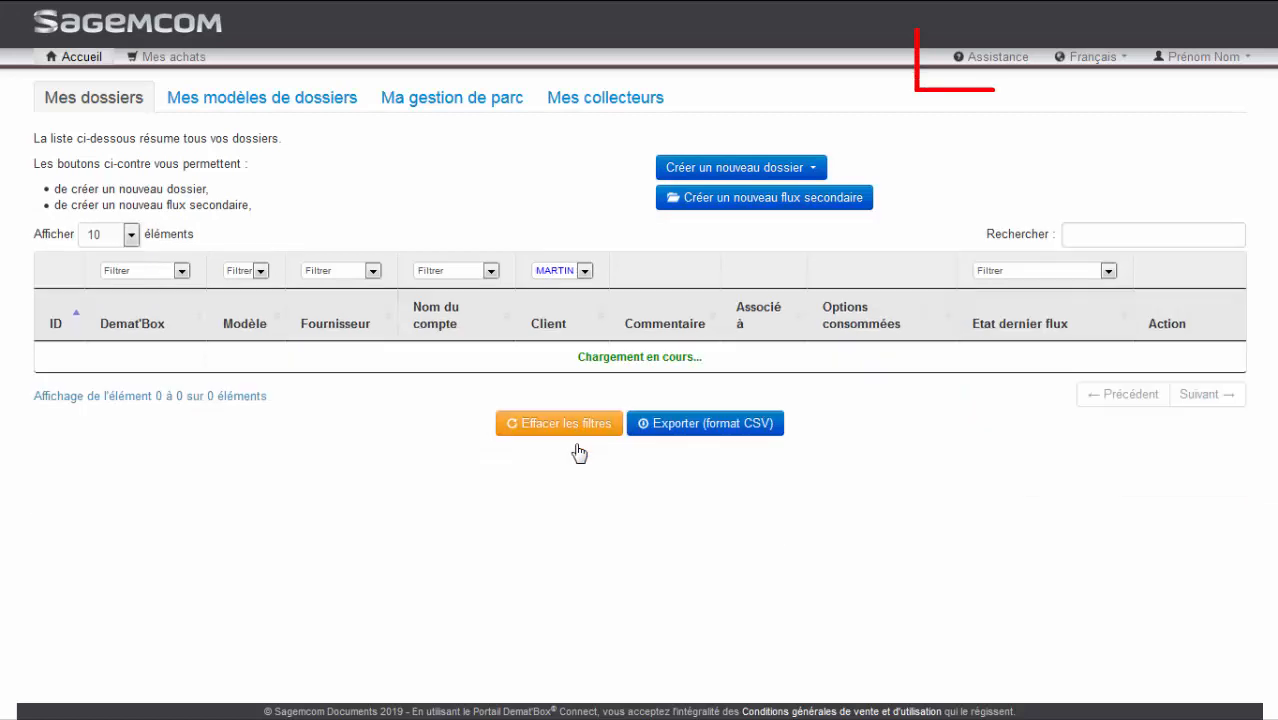